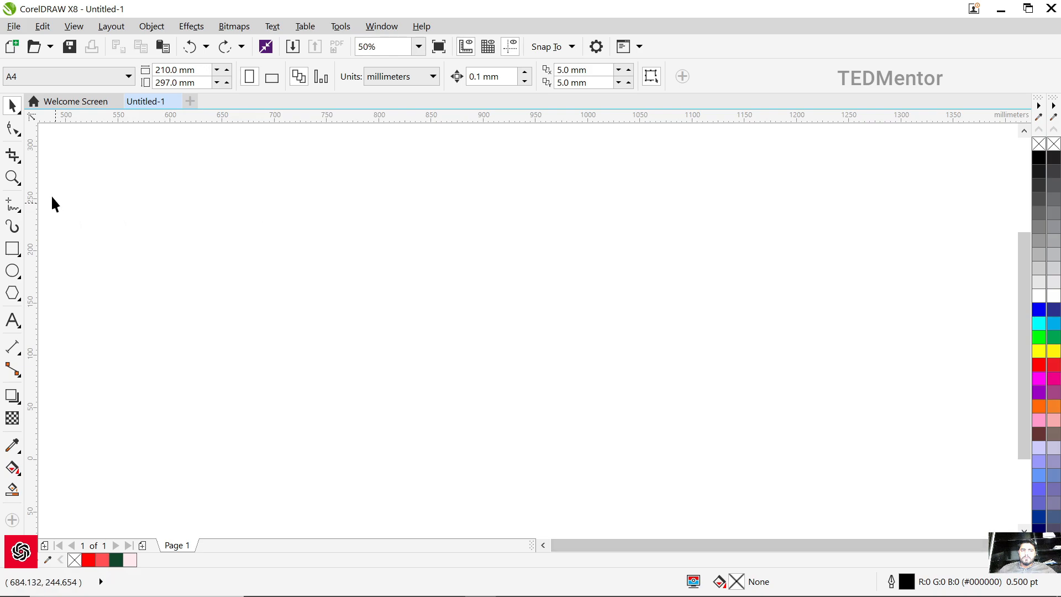
Draw a circle about 244 mm in diameter and shape it into a pie wedge spanning about 90° to 147°.
{"action": "left_click", "coordinate": [12, 271]}
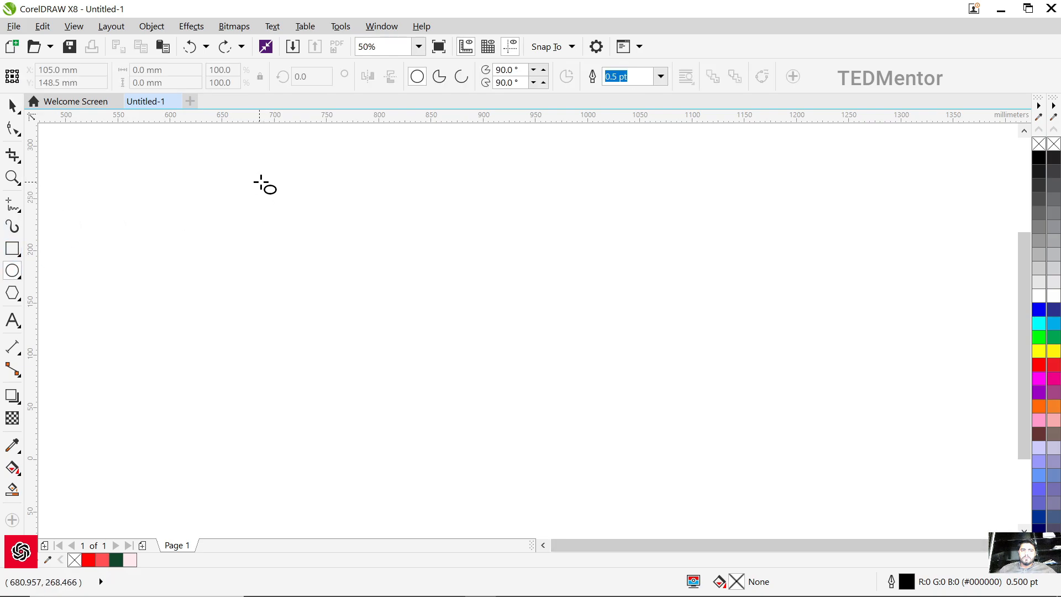
{"action": "left_click_drag", "start_coordinate": [283, 183], "coordinate": [541, 441]}
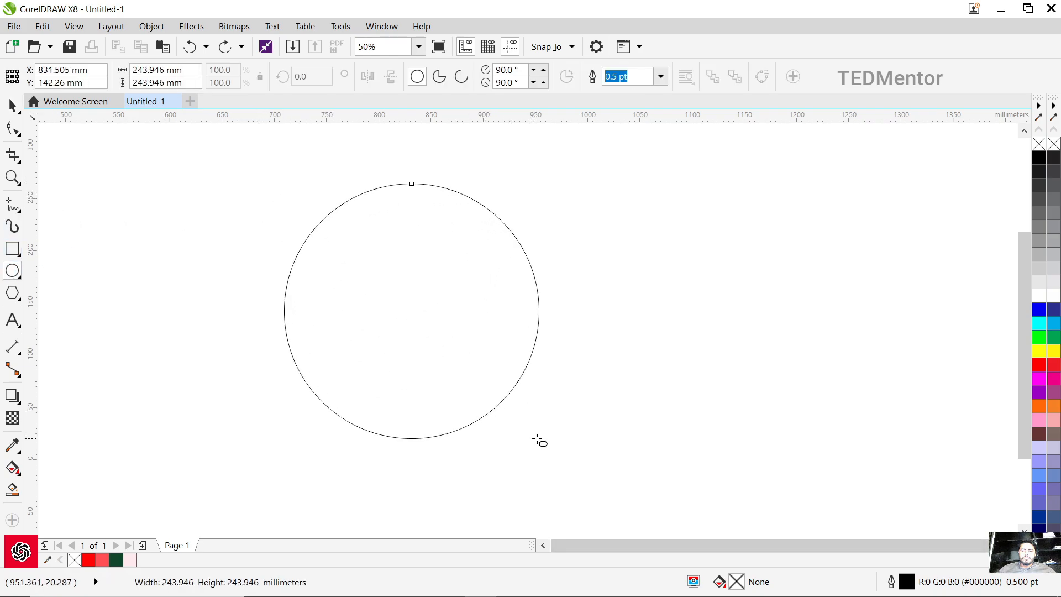
{"action": "left_click", "coordinate": [12, 129]}
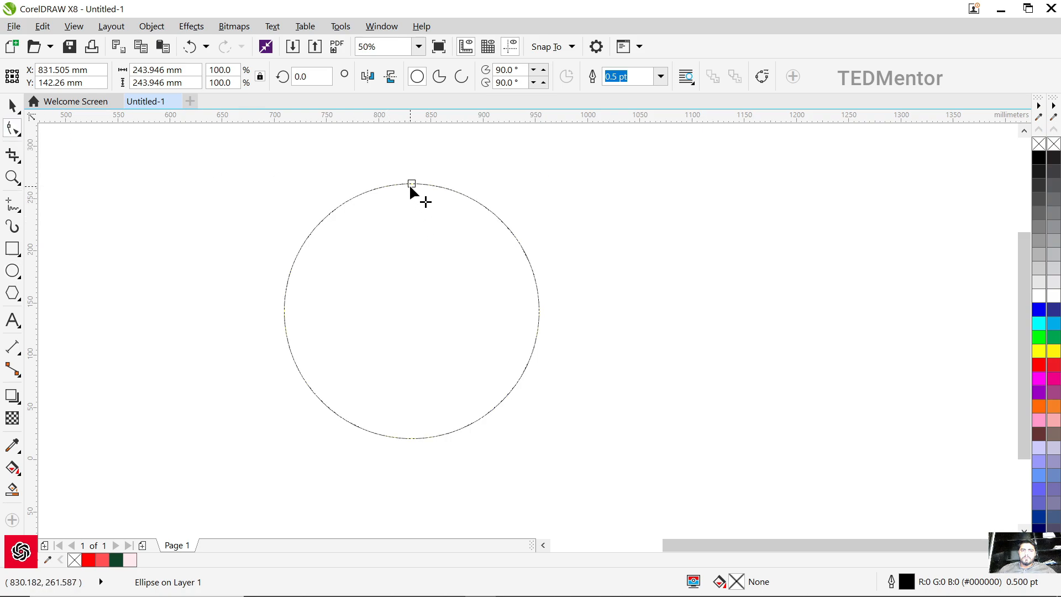
{"action": "left_click_drag", "start_coordinate": [412, 184], "coordinate": [307, 242]}
{"action": "left_click", "coordinate": [12, 105]}
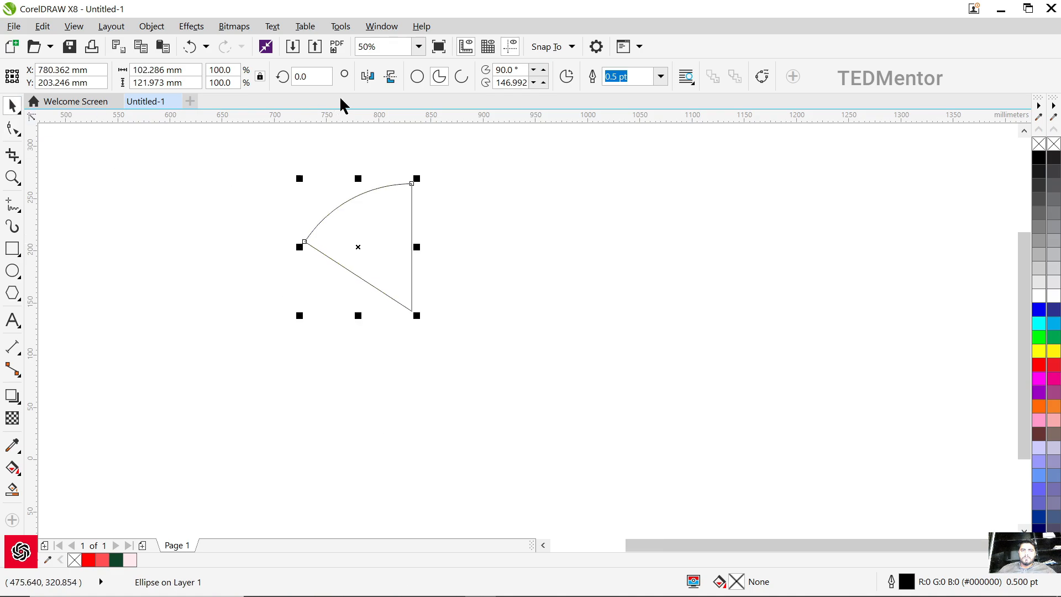
Mirror the wedge vertically, then move it about 20 mm left and 51 mm down.
{"action": "left_click", "coordinate": [389, 81]}
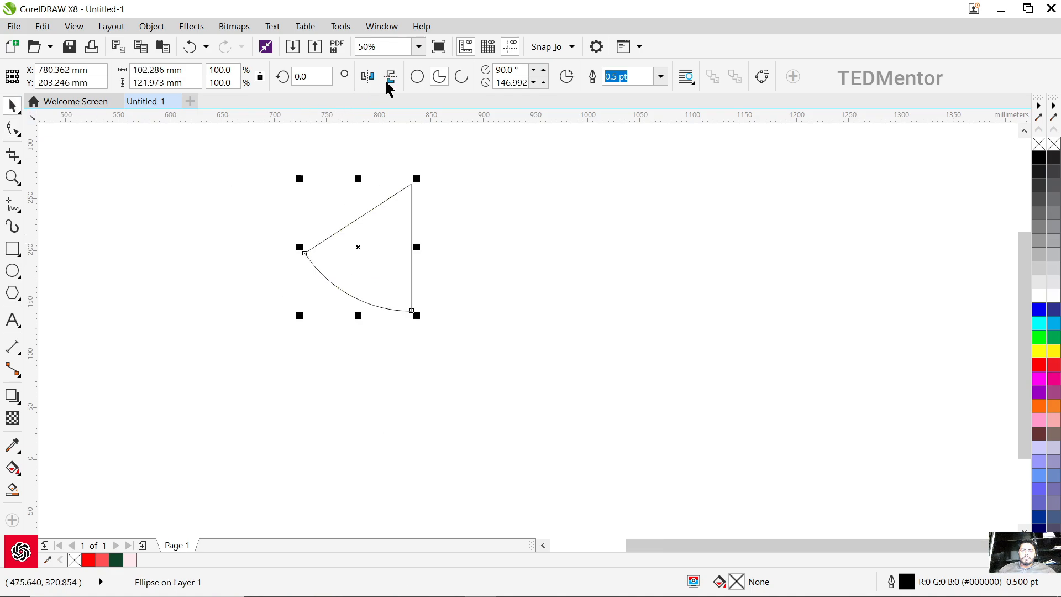
{"action": "left_click", "coordinate": [571, 206]}
{"action": "left_click_drag", "start_coordinate": [390, 202], "coordinate": [370, 254]}
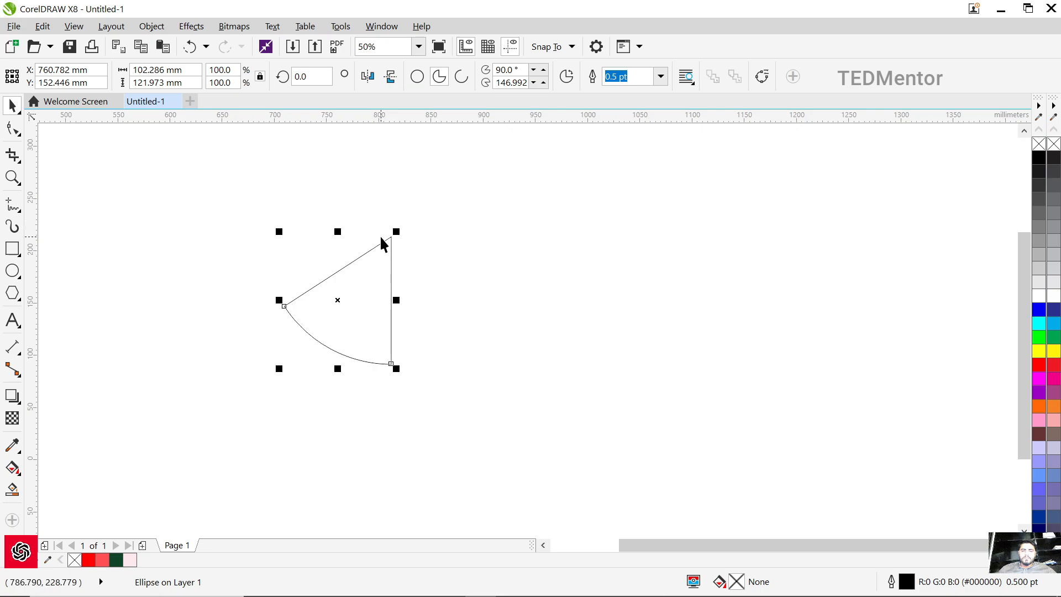
Copy the wedge and paste the duplicate directly over the original.
{"action": "left_click", "coordinate": [502, 292]}
{"action": "left_click", "coordinate": [364, 305]}
{"action": "left_click", "coordinate": [463, 233]}
{"action": "left_click", "coordinate": [343, 280]}
{"action": "right_click", "coordinate": [359, 267]}
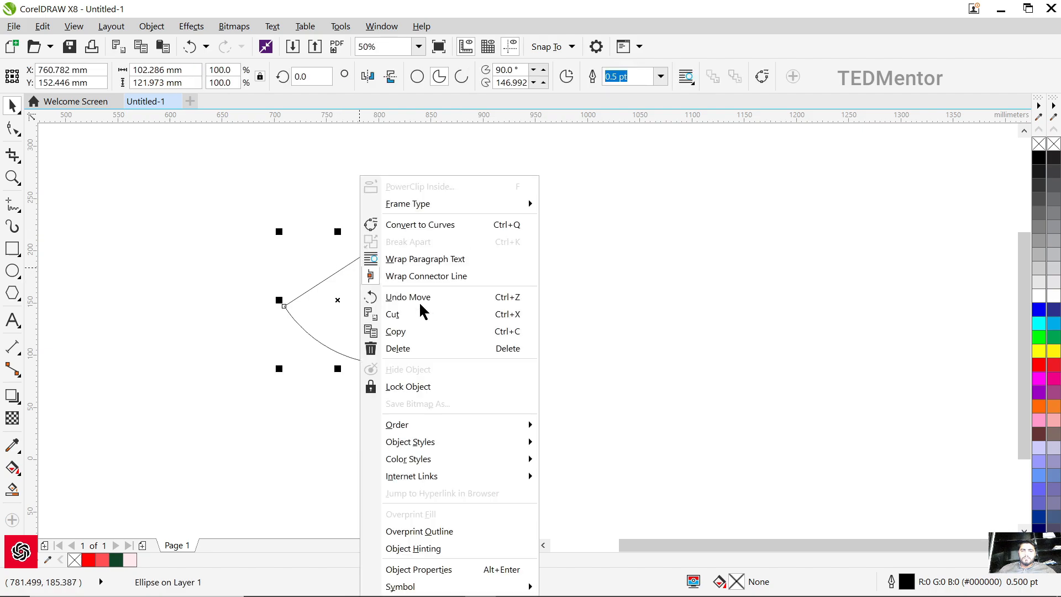
{"action": "left_click", "coordinate": [407, 331]}
{"action": "right_click", "coordinate": [432, 272]}
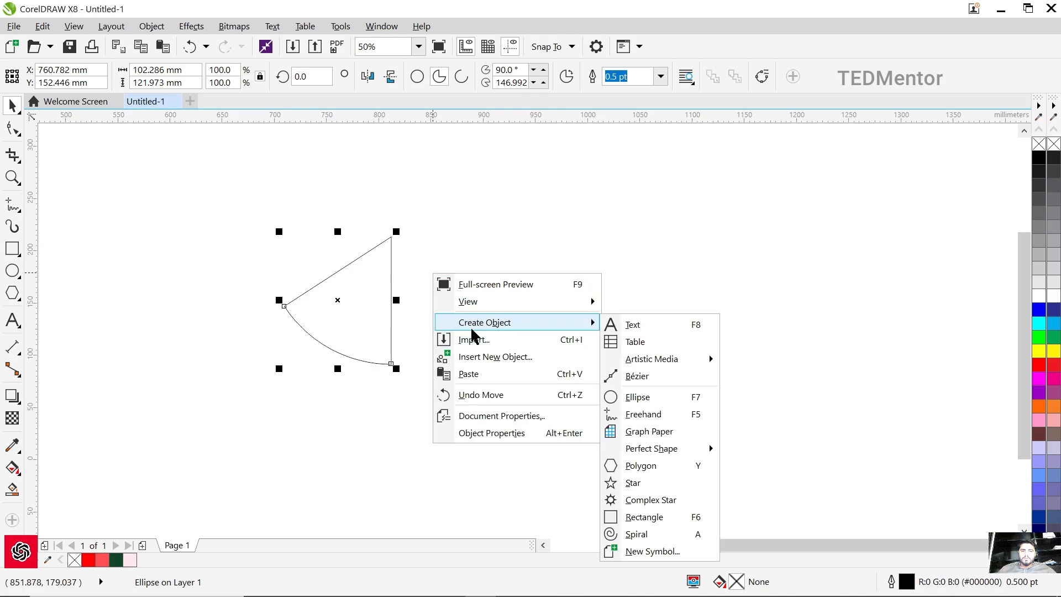
{"action": "left_click", "coordinate": [386, 268]}
{"action": "right_click", "coordinate": [459, 246]}
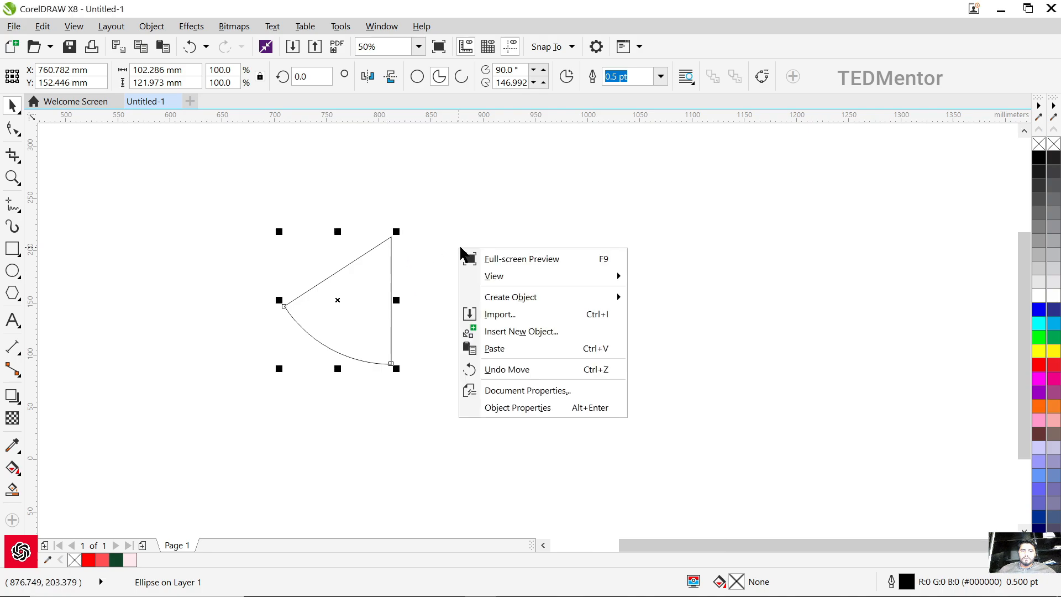
{"action": "left_click", "coordinate": [510, 350]}
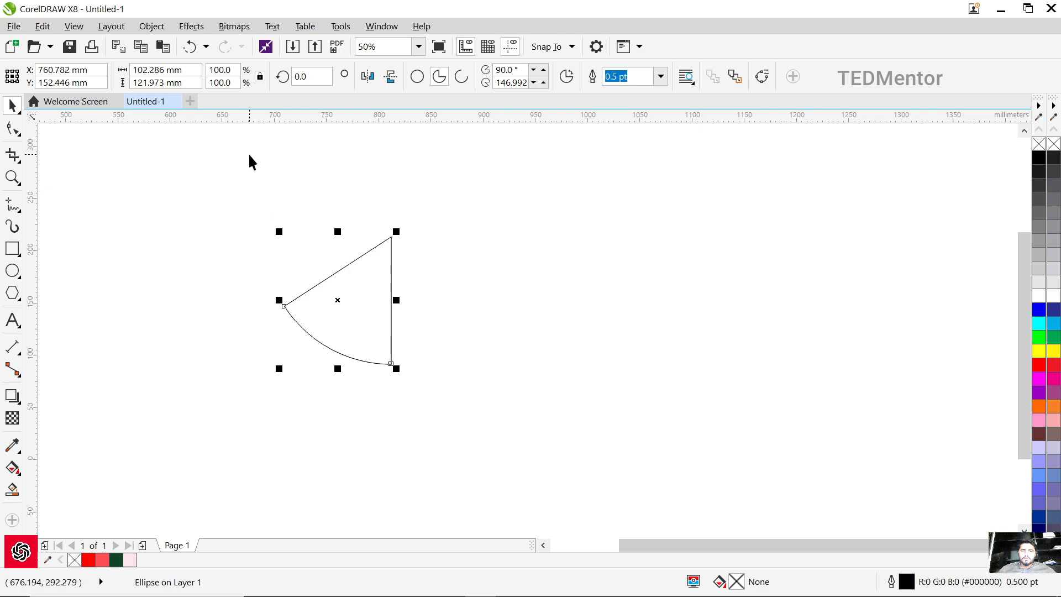
Scale the pasted wedge proportionally to 110% around its center.
{"action": "left_click_drag", "start_coordinate": [353, 294], "coordinate": [399, 315]}
{"action": "key", "text": "ctrl+z"}
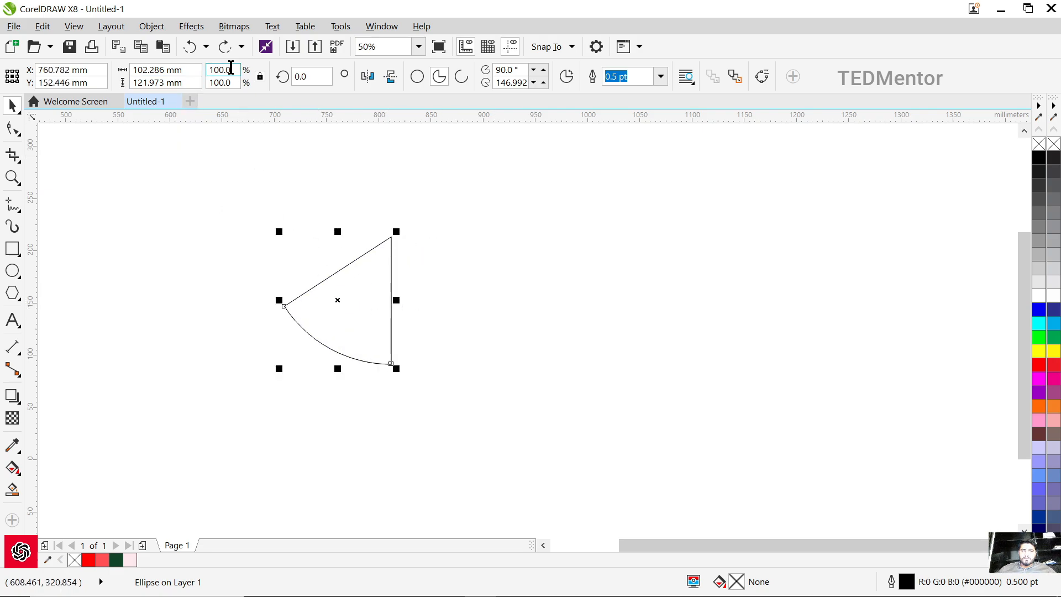
{"action": "left_click", "coordinate": [223, 70]}
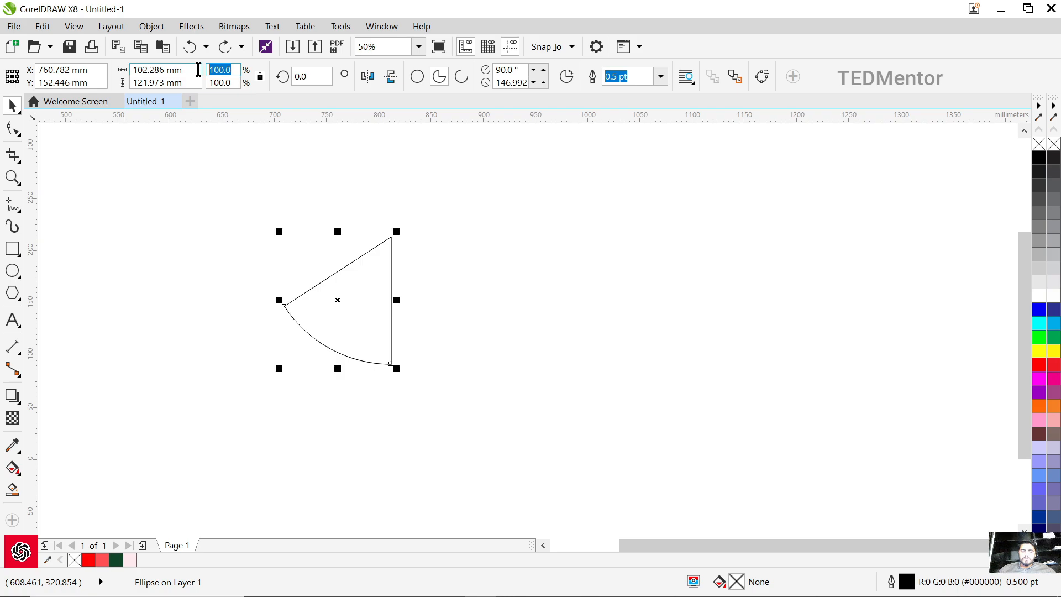
{"action": "type", "text": "110"}
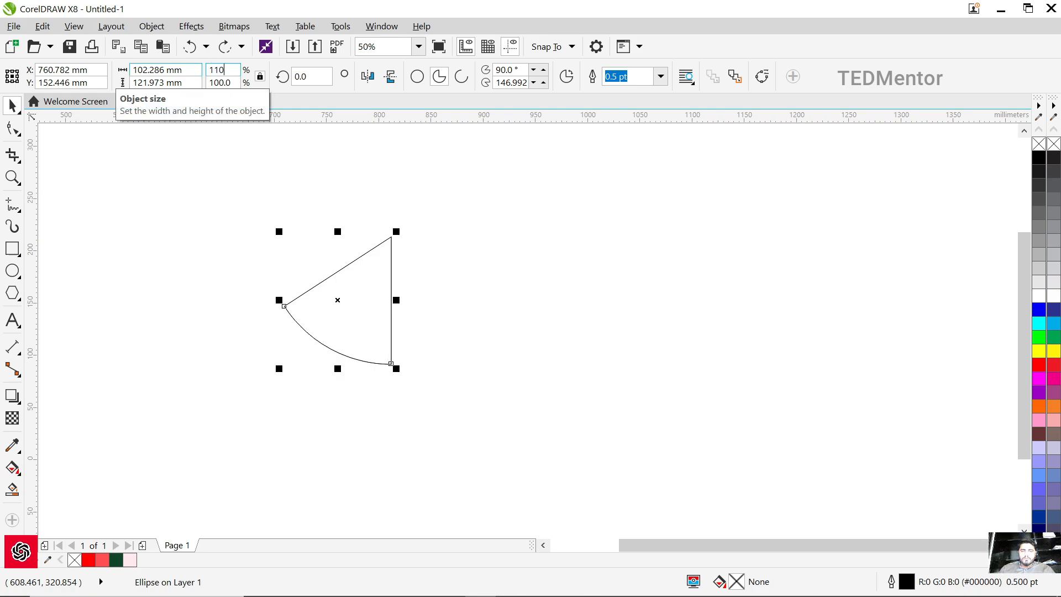
{"action": "key", "text": "Return"}
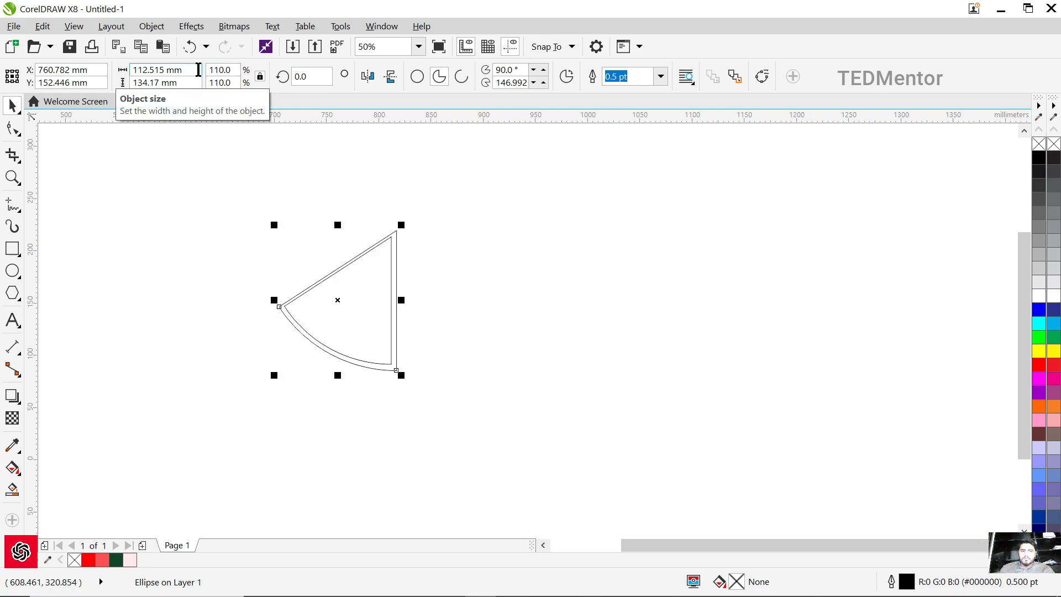
Copy the 110% wedge and paste a duplicate in the same place.
{"action": "right_click", "coordinate": [396, 243]}
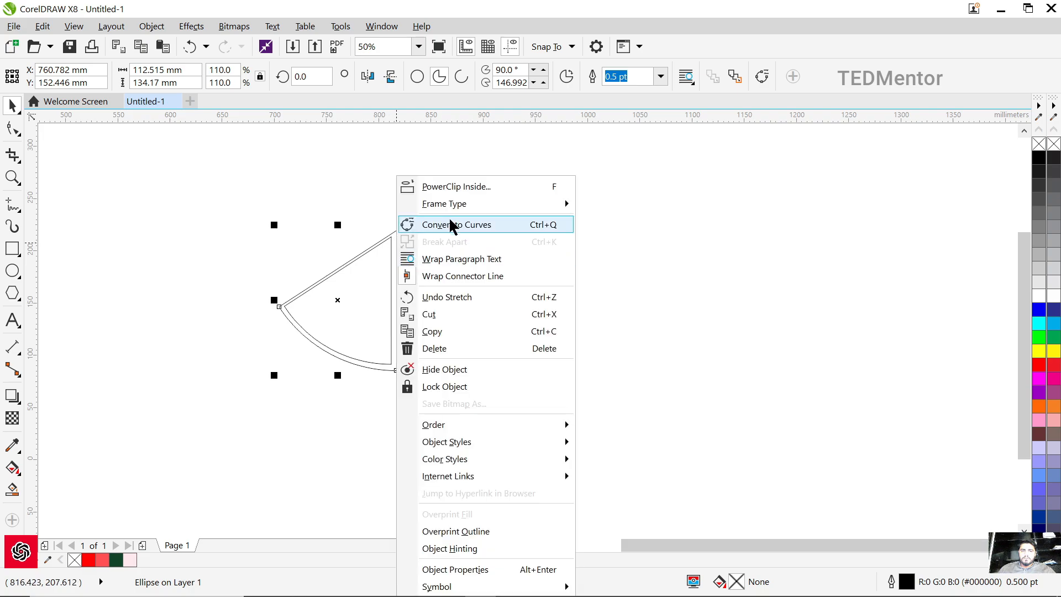
{"action": "left_click", "coordinate": [450, 340]}
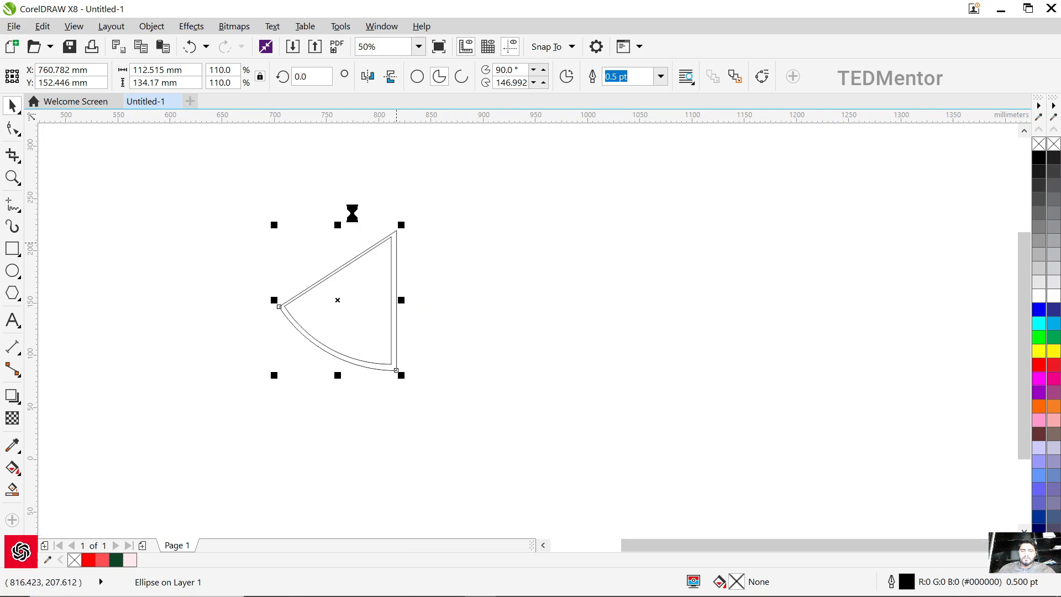
{"action": "right_click", "coordinate": [397, 253]}
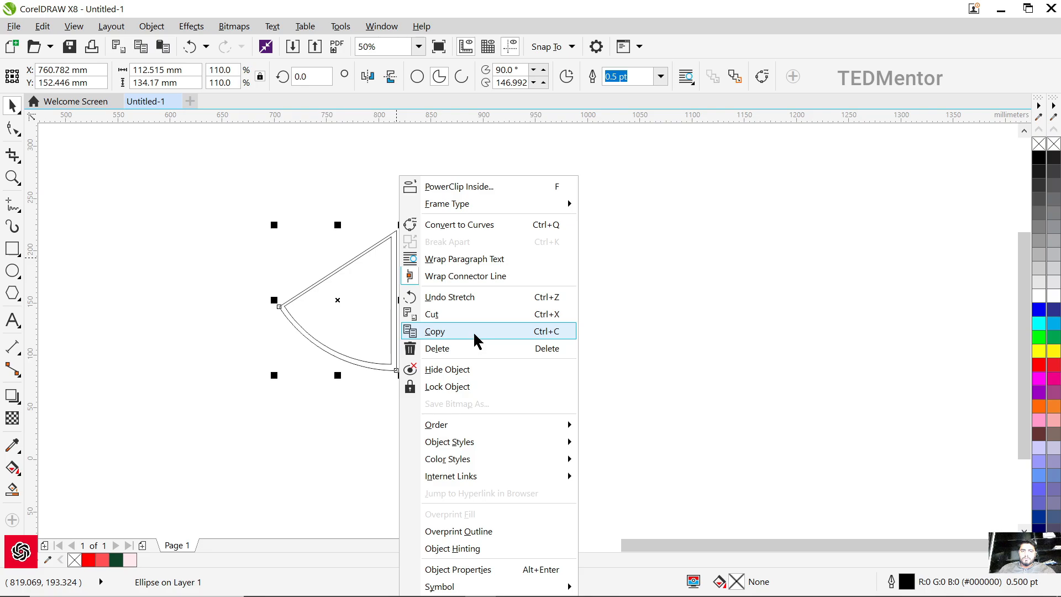
{"action": "left_click", "coordinate": [622, 246]}
{"action": "right_click", "coordinate": [489, 246]}
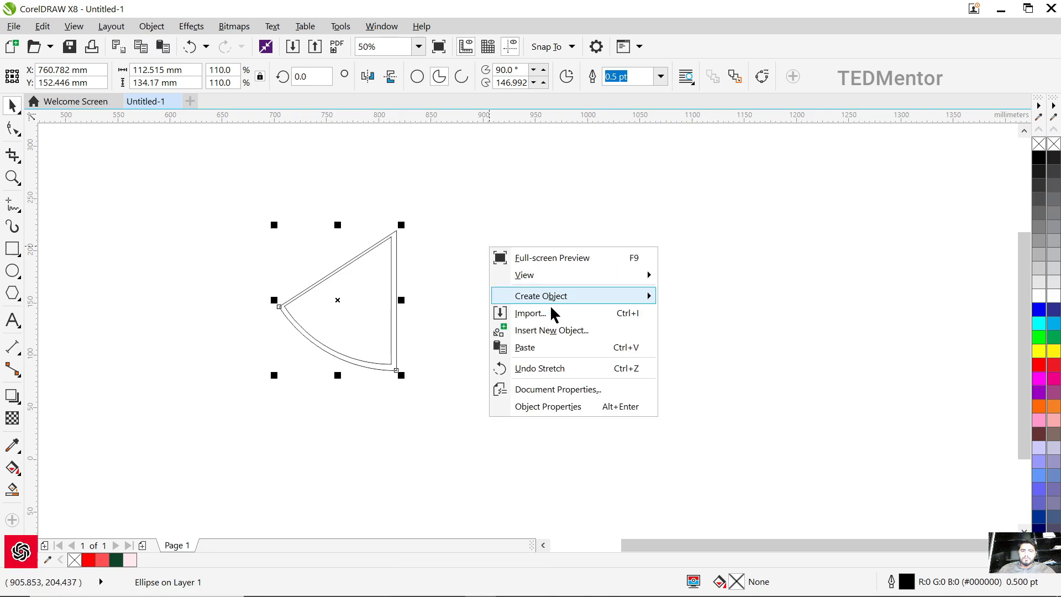
{"action": "left_click", "coordinate": [523, 355]}
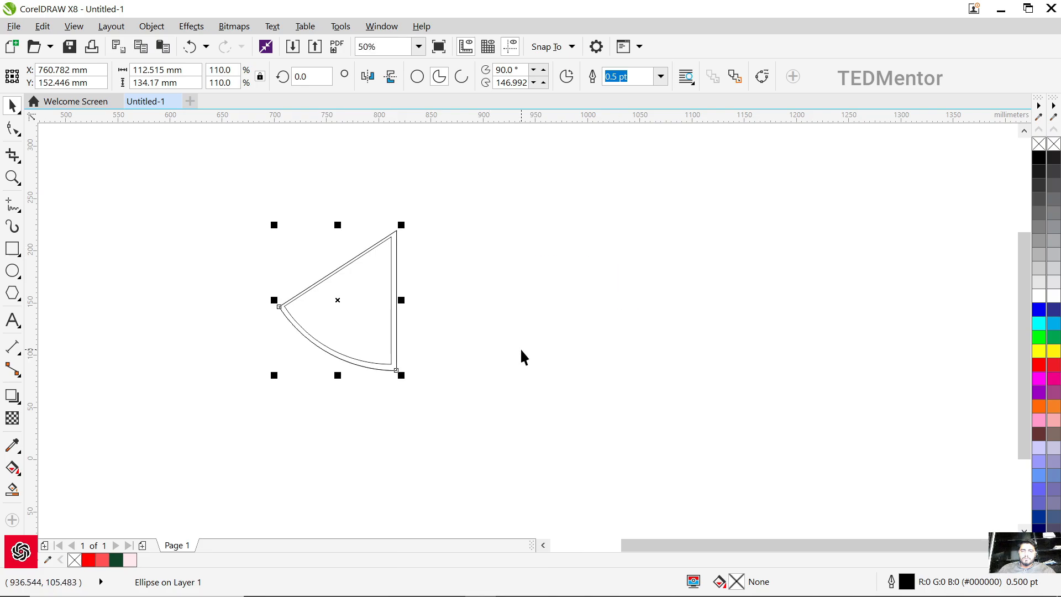
Scale the newest wedge copy proportionally to 120% and deselect it.
{"action": "double_click", "coordinate": [225, 70]}
{"action": "type", "text": "120"}
{"action": "key", "text": "Return"}
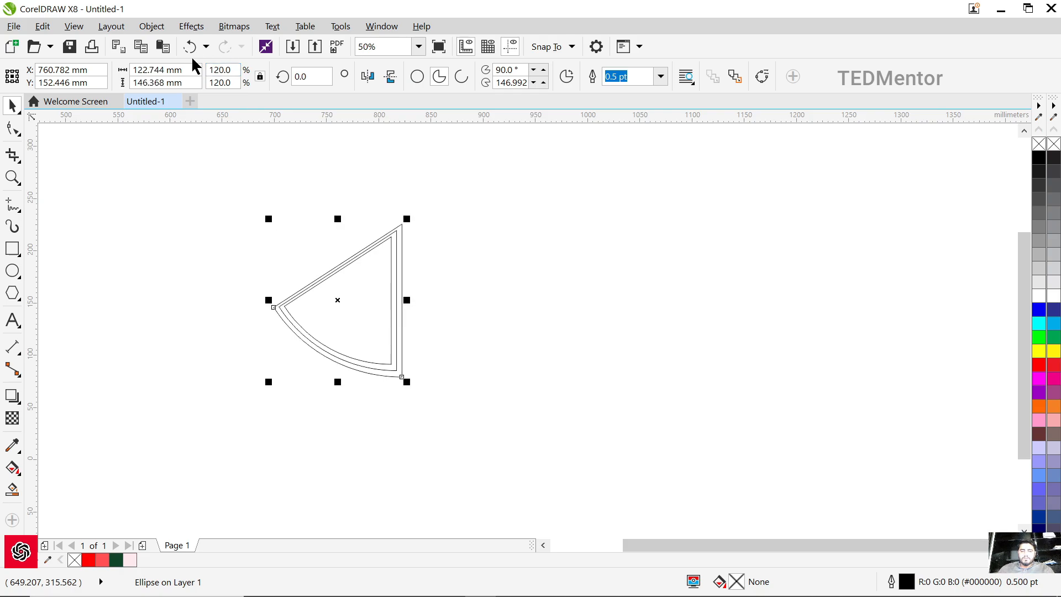
{"action": "left_click", "coordinate": [410, 195]}
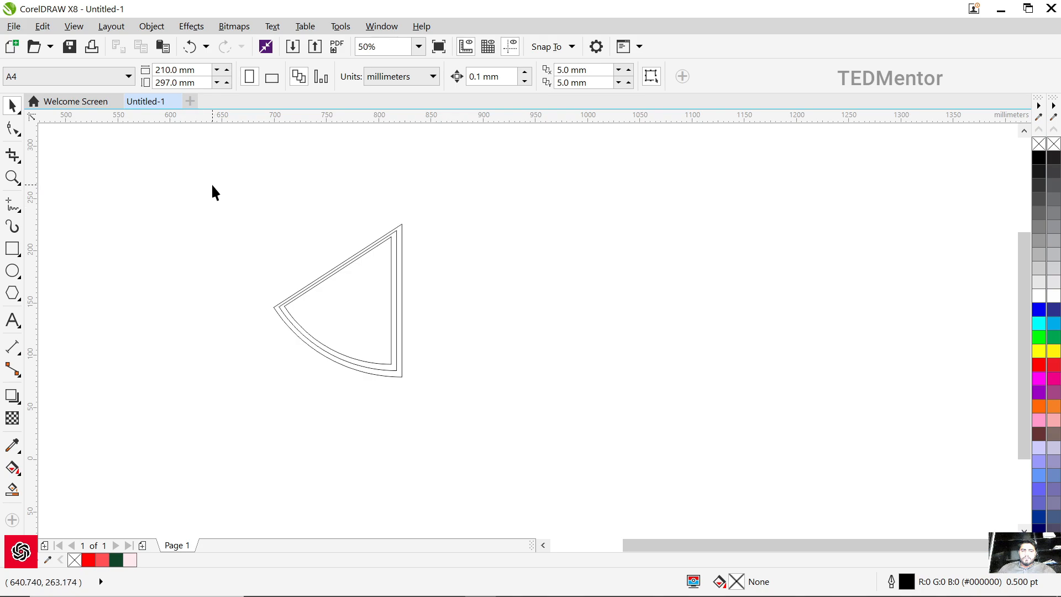
{"action": "left_click_drag", "start_coordinate": [212, 185], "coordinate": [496, 400]}
{"action": "left_click", "coordinate": [191, 301]}
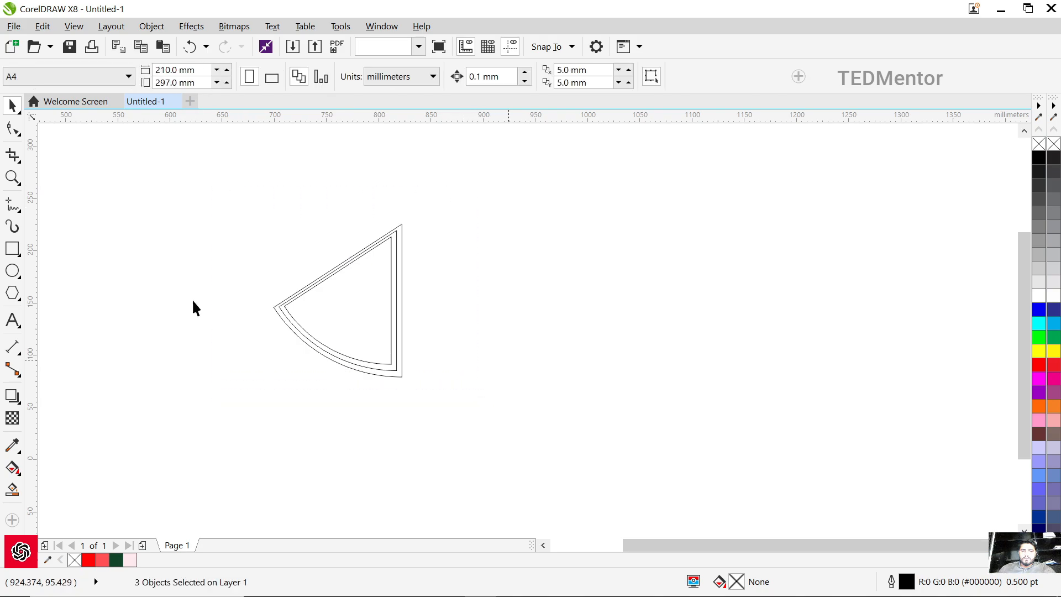
Add an artistic text note beside the wedges with the lines "Select ALL", "Press", "R for the right" and "T for the top".
{"action": "left_click", "coordinate": [12, 320]}
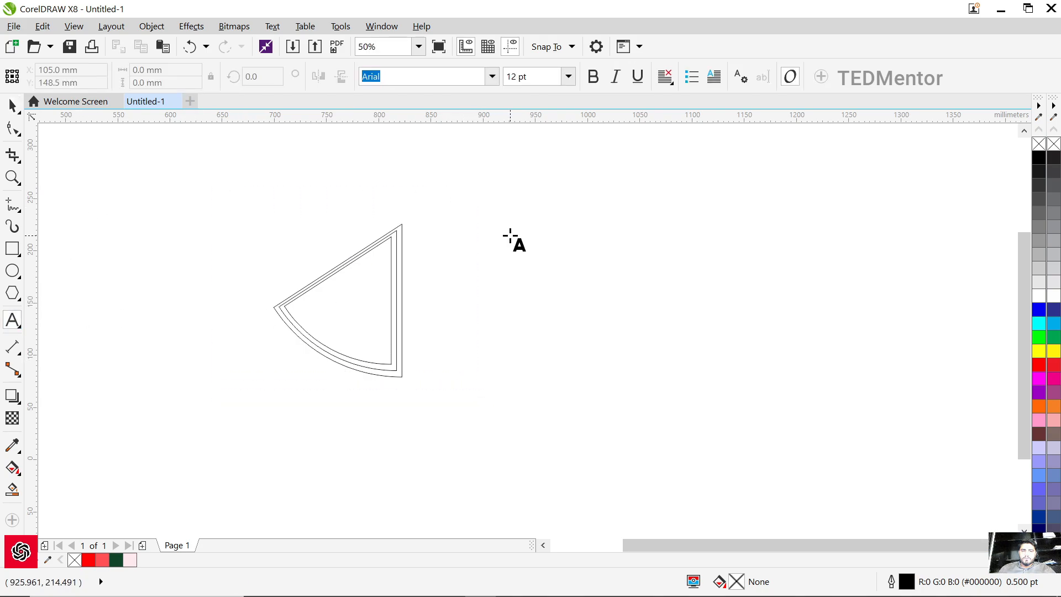
{"action": "left_click", "coordinate": [509, 237]}
{"action": "type", "text": "Select ALL"}
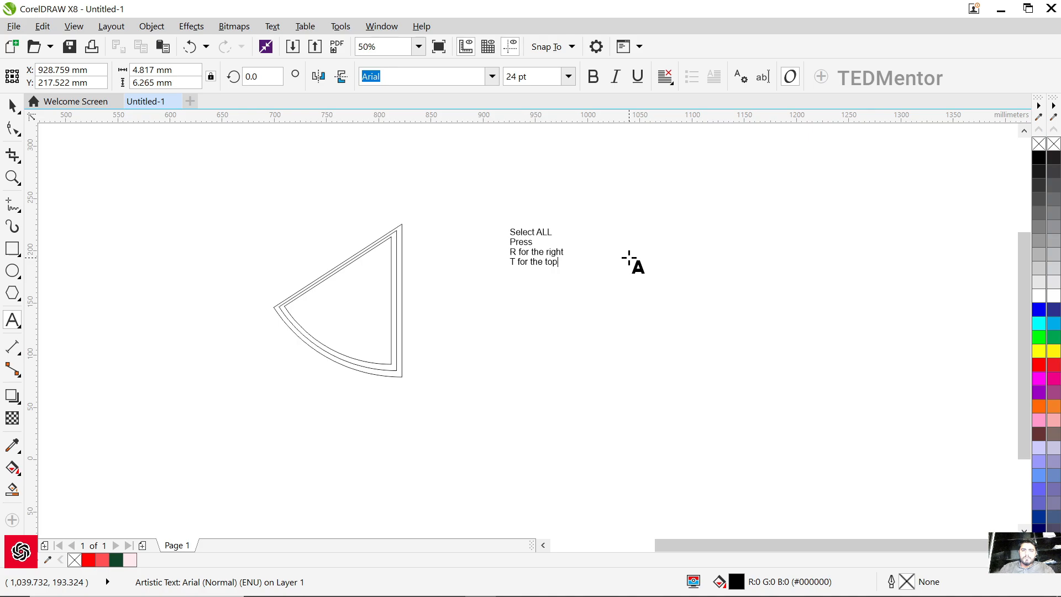
{"action": "left_click", "coordinate": [13, 101]}
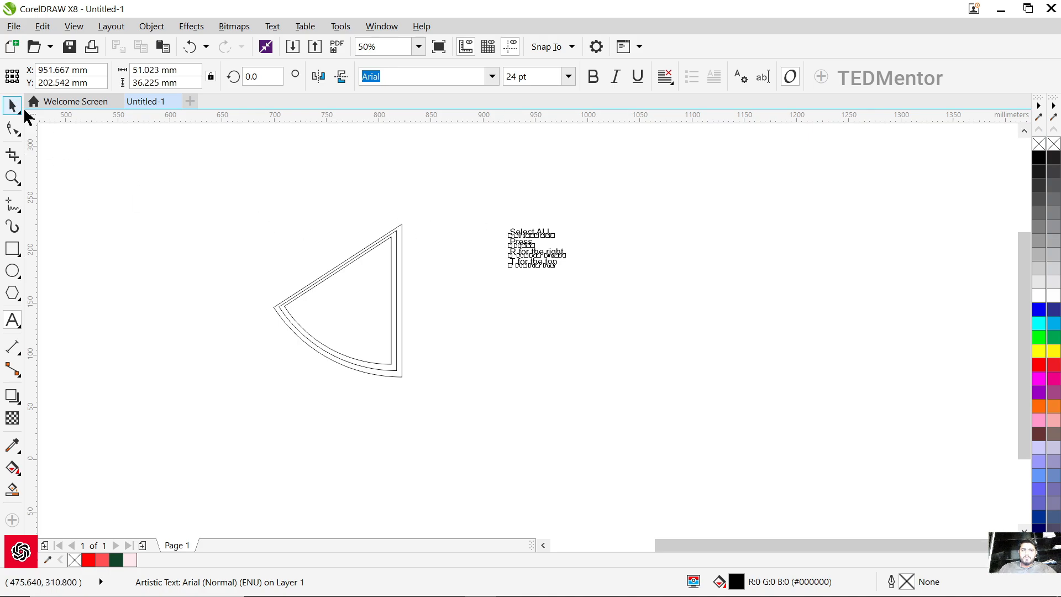
Align all three wedges to their right and top edges so they share the same apex.
{"action": "left_click_drag", "start_coordinate": [204, 221], "coordinate": [473, 414]}
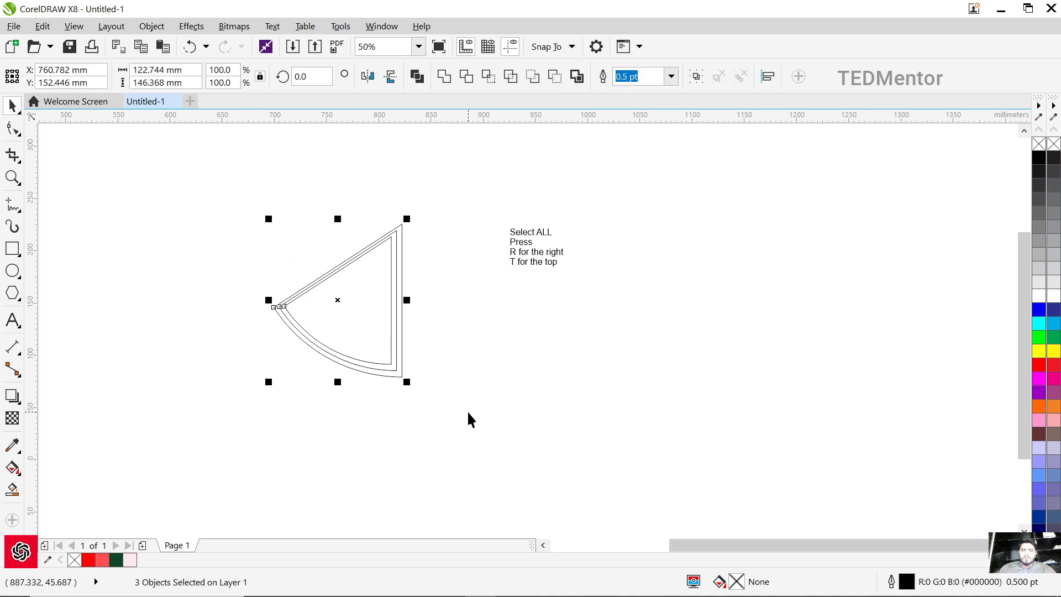
{"action": "key", "text": "r"}
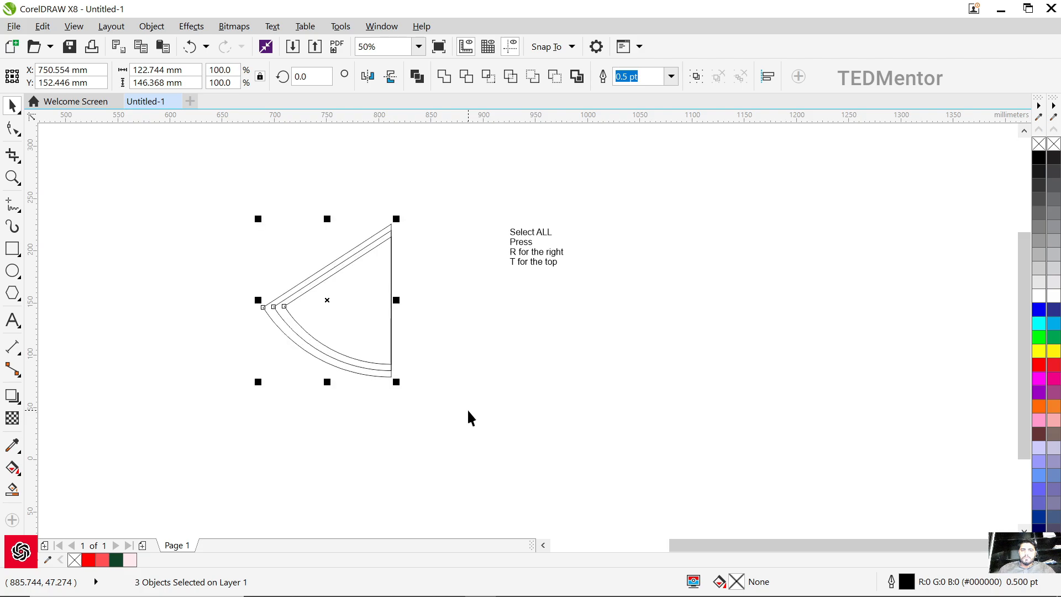
{"action": "key", "text": "t"}
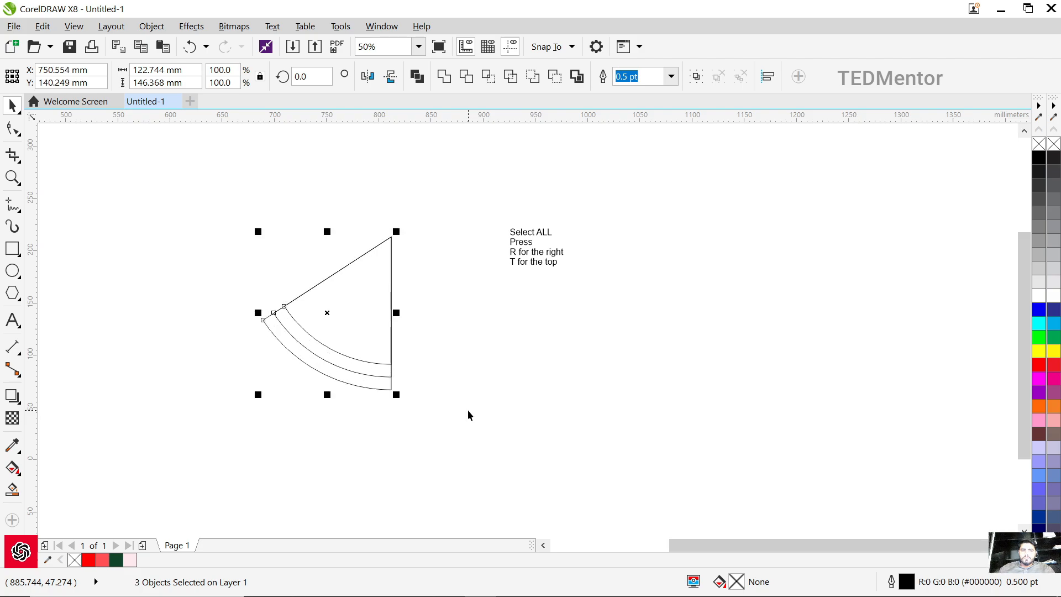
{"action": "left_click", "coordinate": [171, 213]}
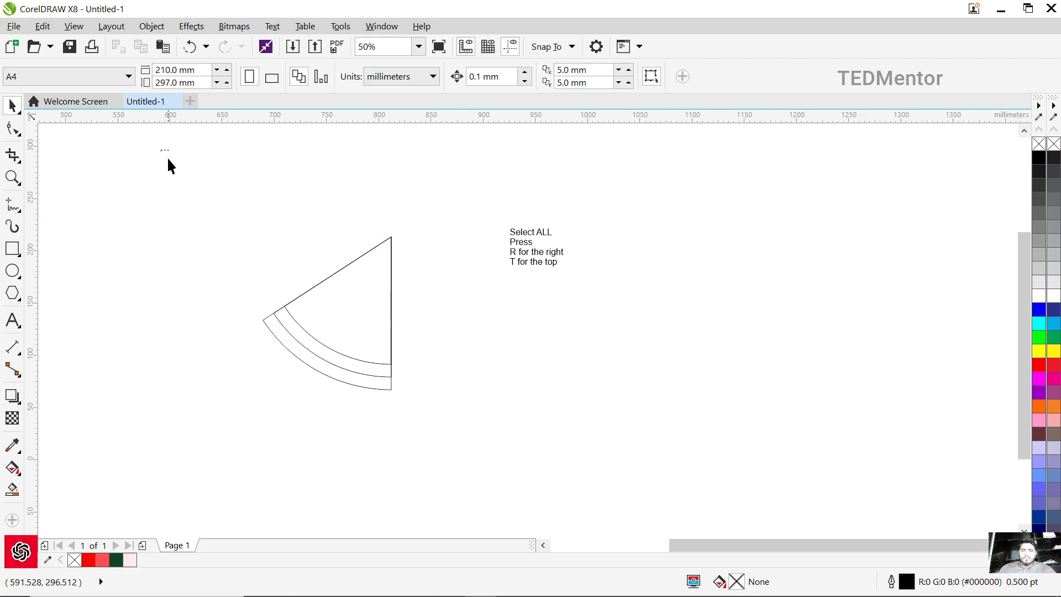
Fill the largest, outermost wedge with dark green (#104529).
{"action": "left_click_drag", "start_coordinate": [162, 151], "coordinate": [421, 439]}
{"action": "left_click", "coordinate": [421, 440]}
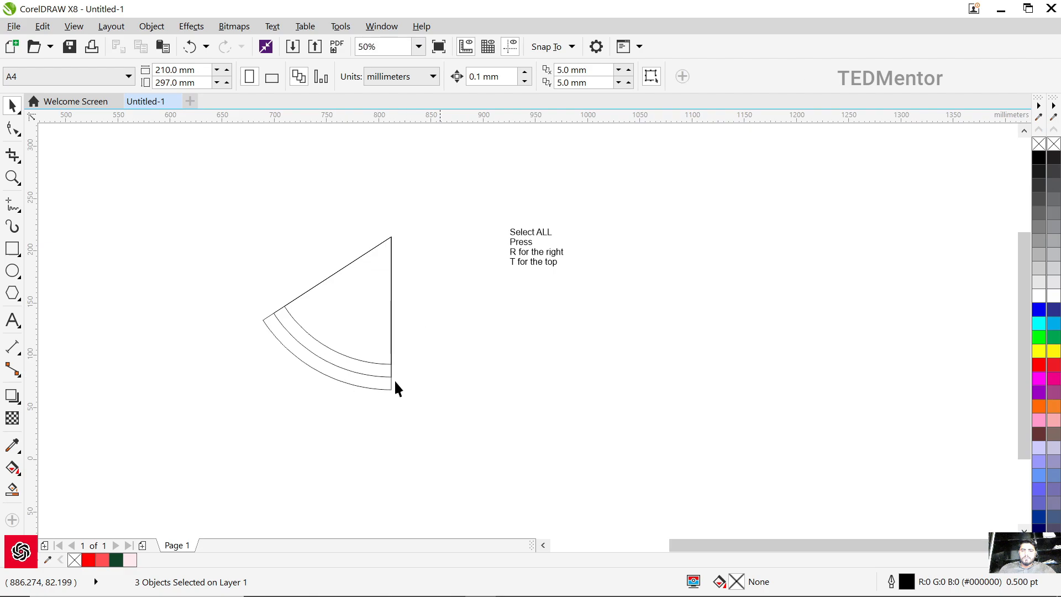
{"action": "left_click", "coordinate": [321, 369]}
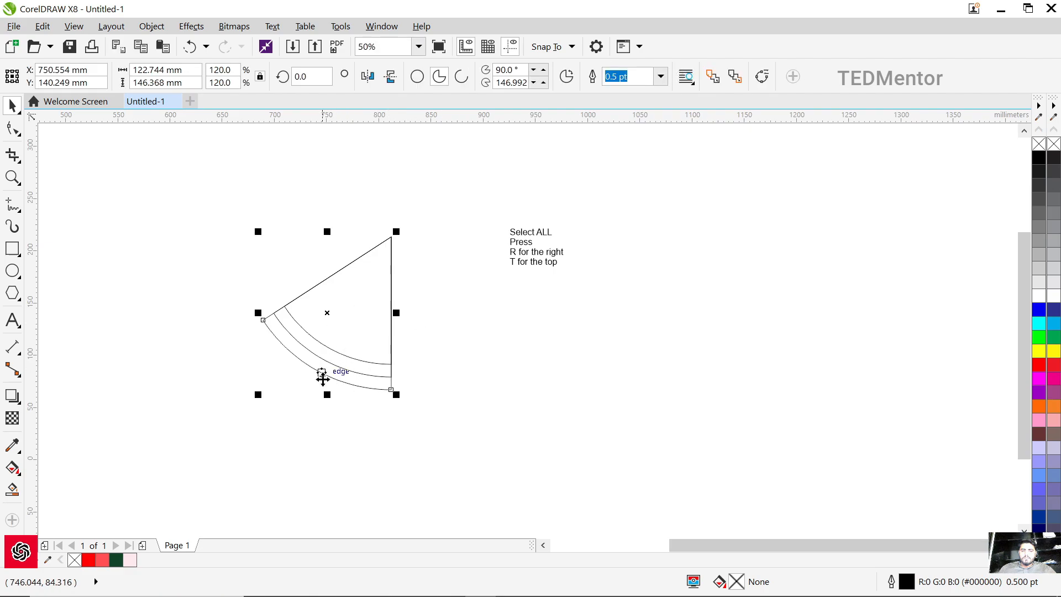
{"action": "left_click", "coordinate": [116, 560]}
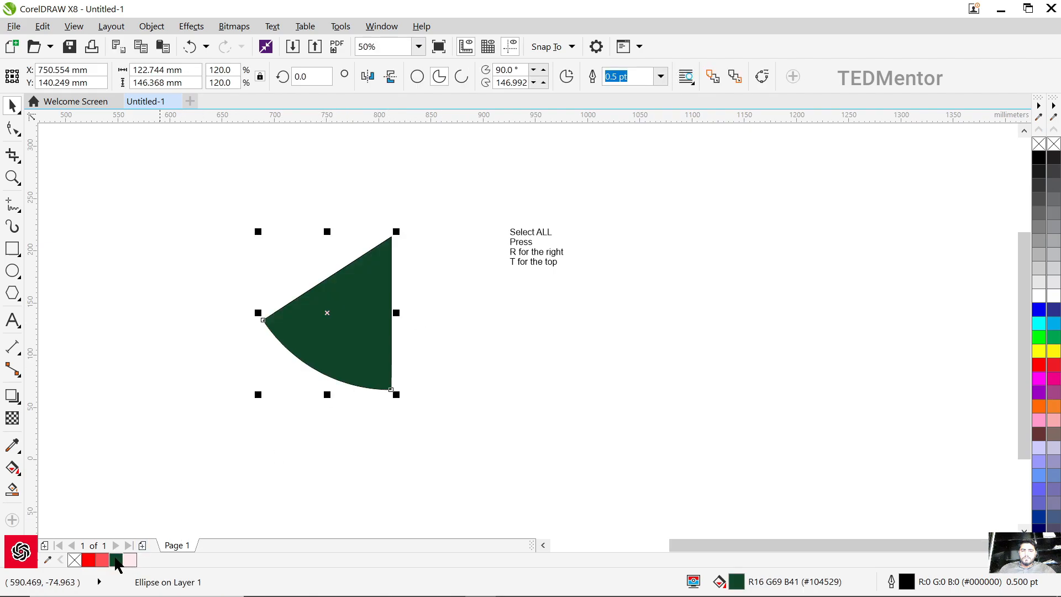
Add the line "Ctrl+PageDown" to the end of the text note.
{"action": "double_click", "coordinate": [559, 259]}
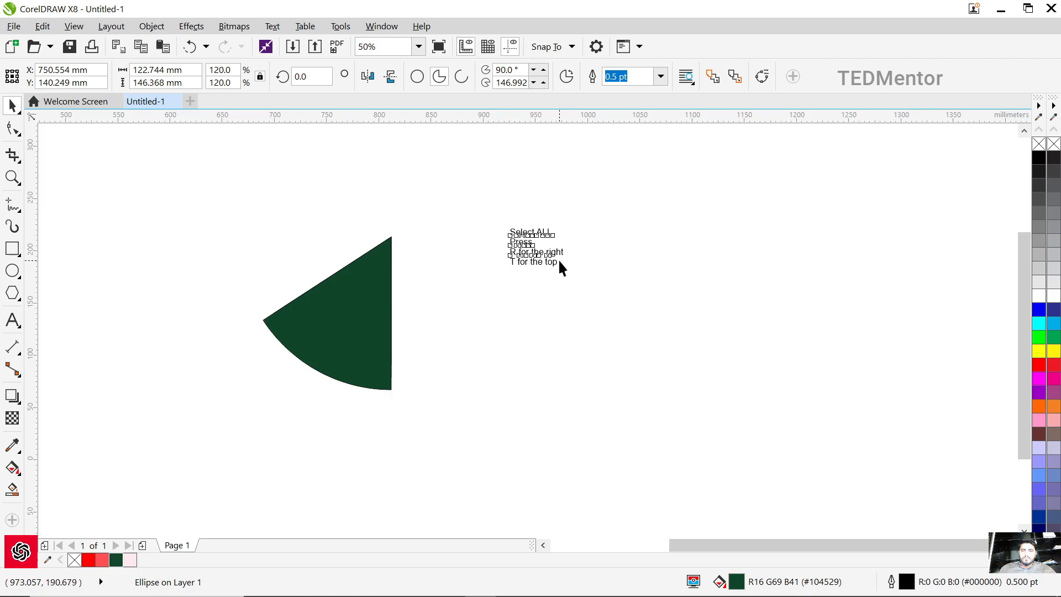
{"action": "key", "text": "Return"}
{"action": "type", "text": "Co"}
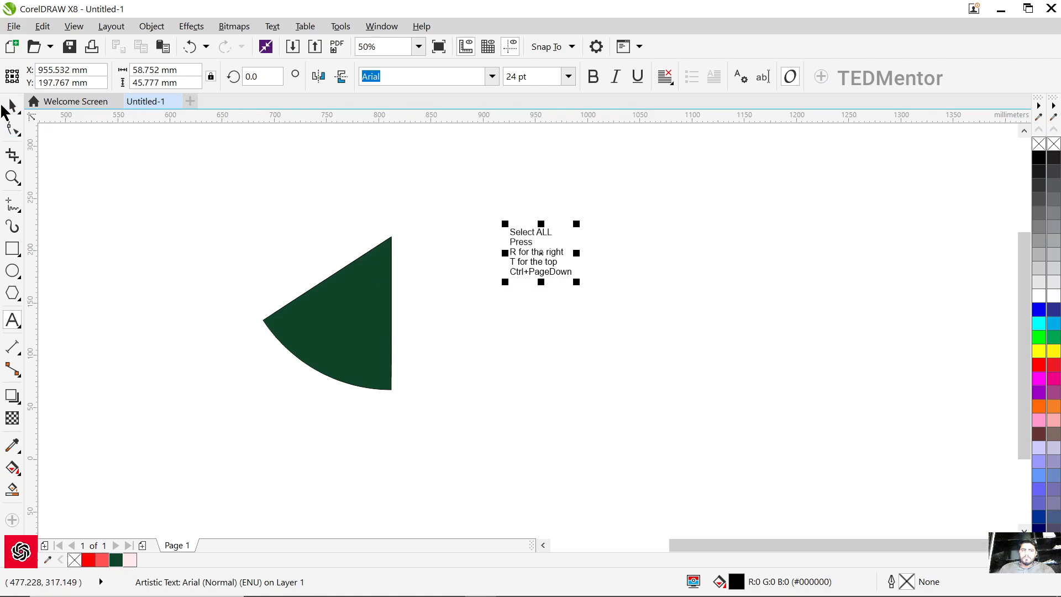
{"action": "left_click", "coordinate": [12, 106]}
Send the dark green outer wedge behind the two smaller wedges.
{"action": "left_click", "coordinate": [369, 333]}
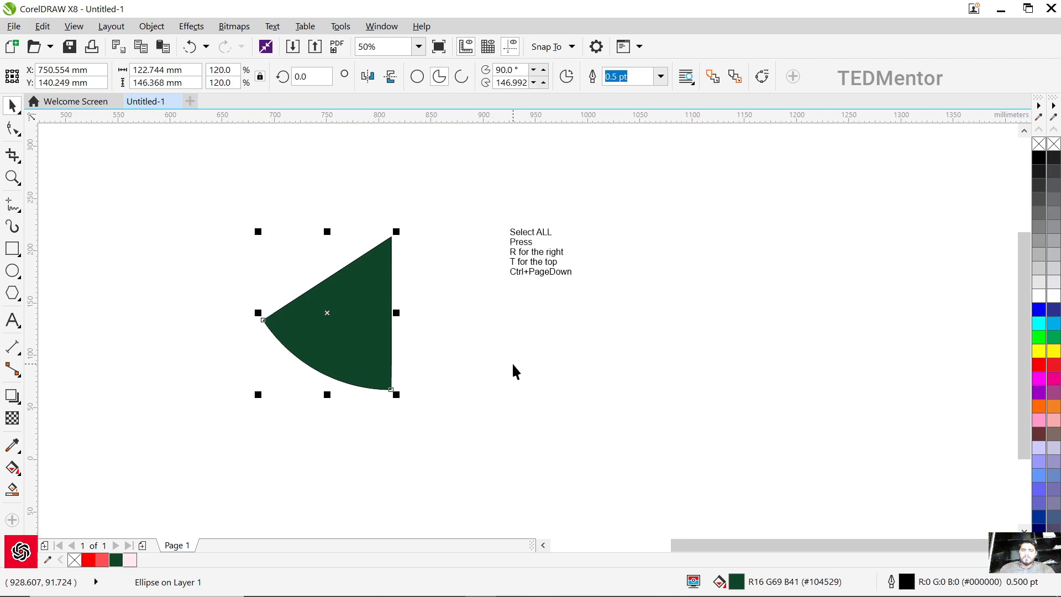
{"action": "key", "text": "ctrl+Page_Down"}
{"action": "key", "text": "ctrl+Page_Down"}
{"action": "left_click", "coordinate": [575, 357]}
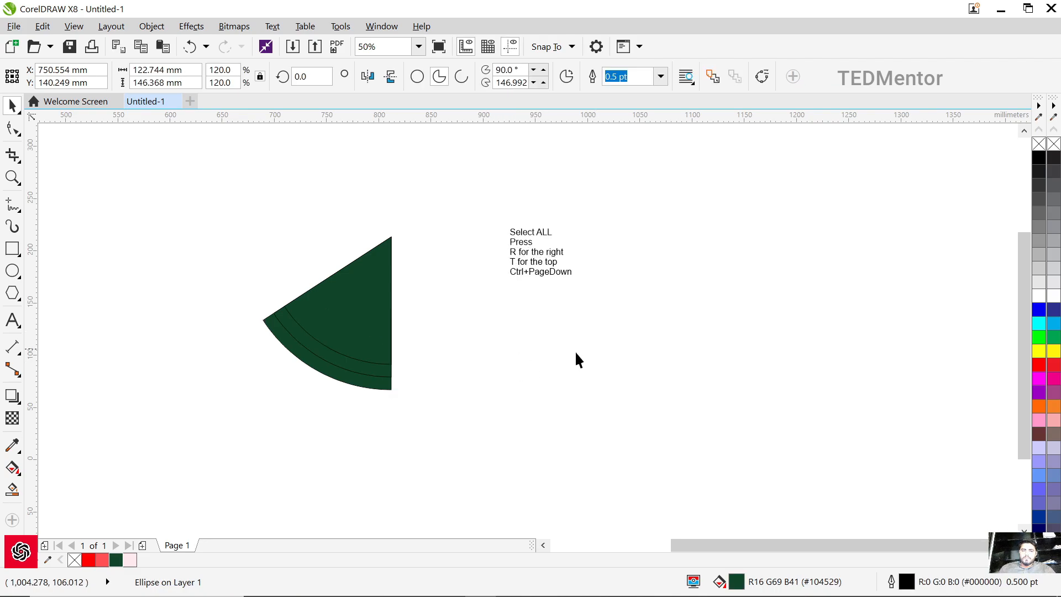
Fill the middle wedge with pale pink (#FFE9ED) and move it back behind the smallest wedge.
{"action": "left_click", "coordinate": [334, 365]}
{"action": "left_click", "coordinate": [130, 560]}
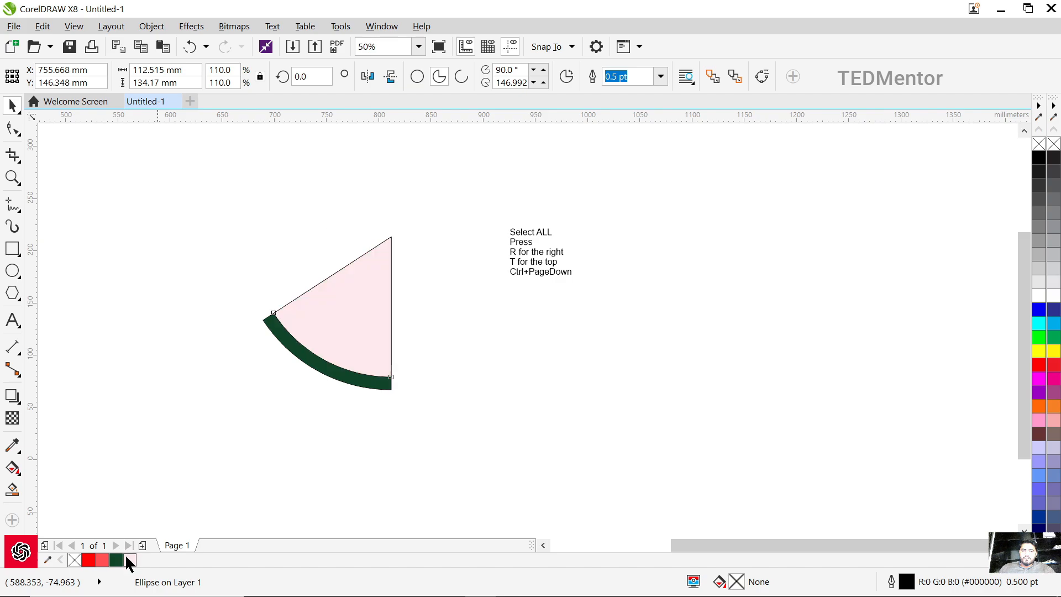
{"action": "key", "text": "ctrl+Page_Down"}
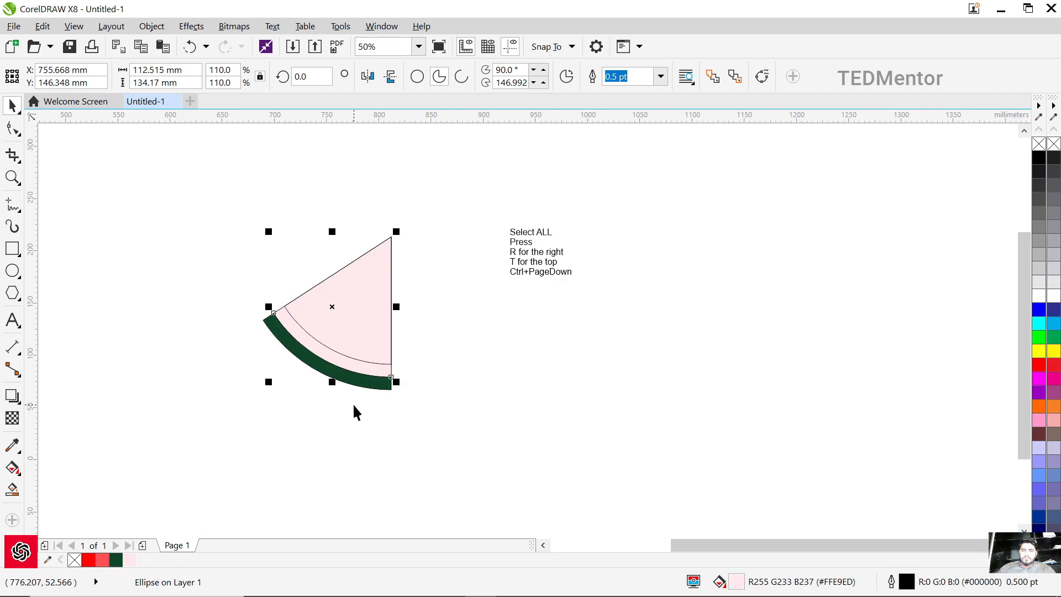
{"action": "left_click", "coordinate": [489, 430]}
Fill the smallest, innermost wedge with light red (#FF5052).
{"action": "left_click", "coordinate": [379, 327]}
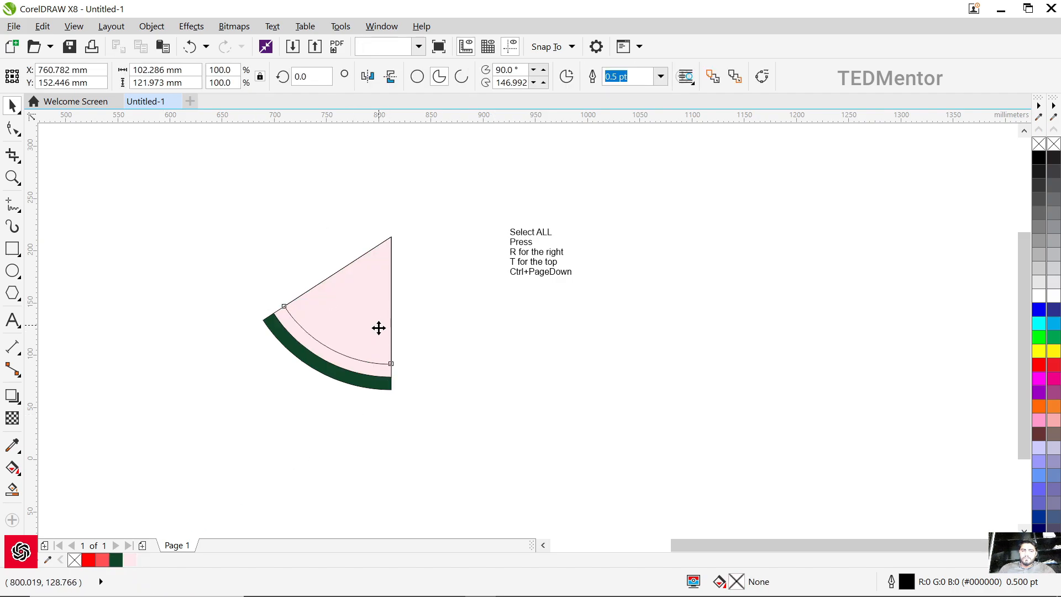
{"action": "left_click", "coordinate": [102, 559]}
{"action": "left_click", "coordinate": [251, 202]}
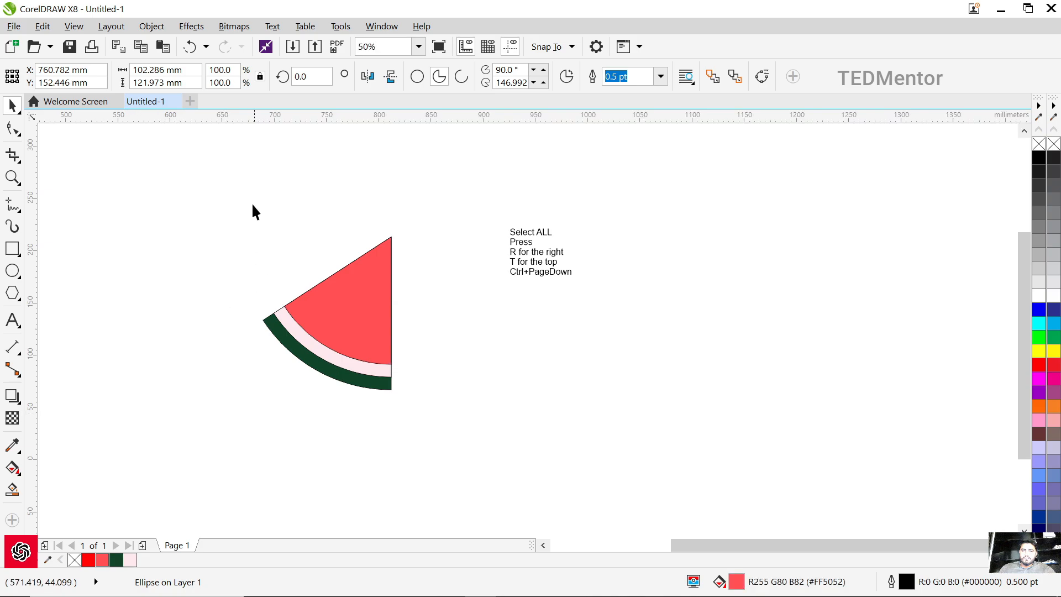
Move the text note farther up and away from the wedges, to about X 1,127.5 mm, Y 245.3 mm.
{"action": "left_click_drag", "start_coordinate": [179, 184], "coordinate": [434, 414]}
{"action": "left_click", "coordinate": [535, 265]}
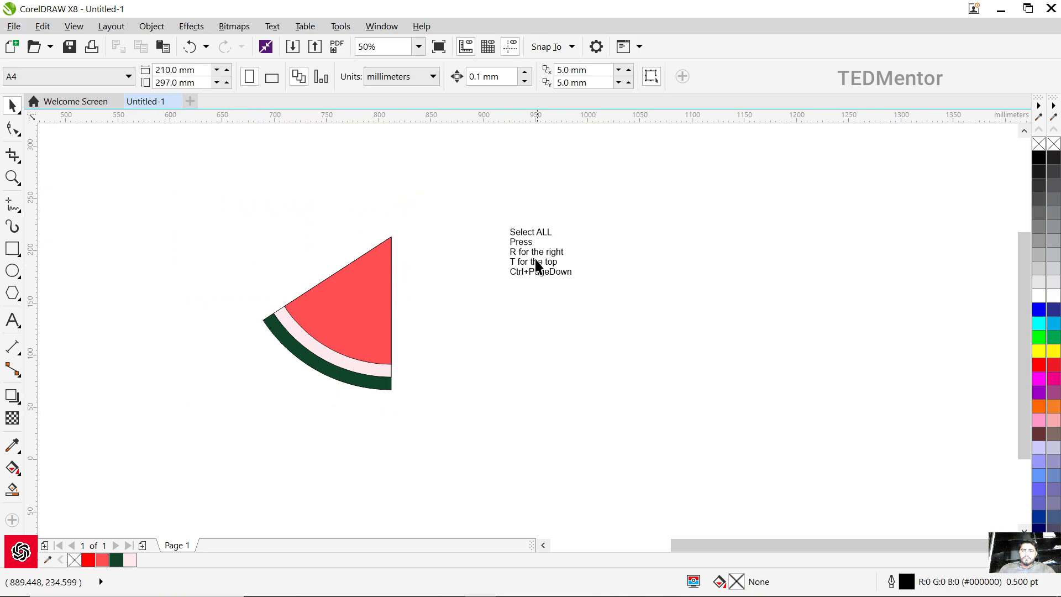
{"action": "left_click_drag", "start_coordinate": [536, 265], "coordinate": [565, 260]}
{"action": "left_click_drag", "start_coordinate": [697, 221], "coordinate": [710, 208]}
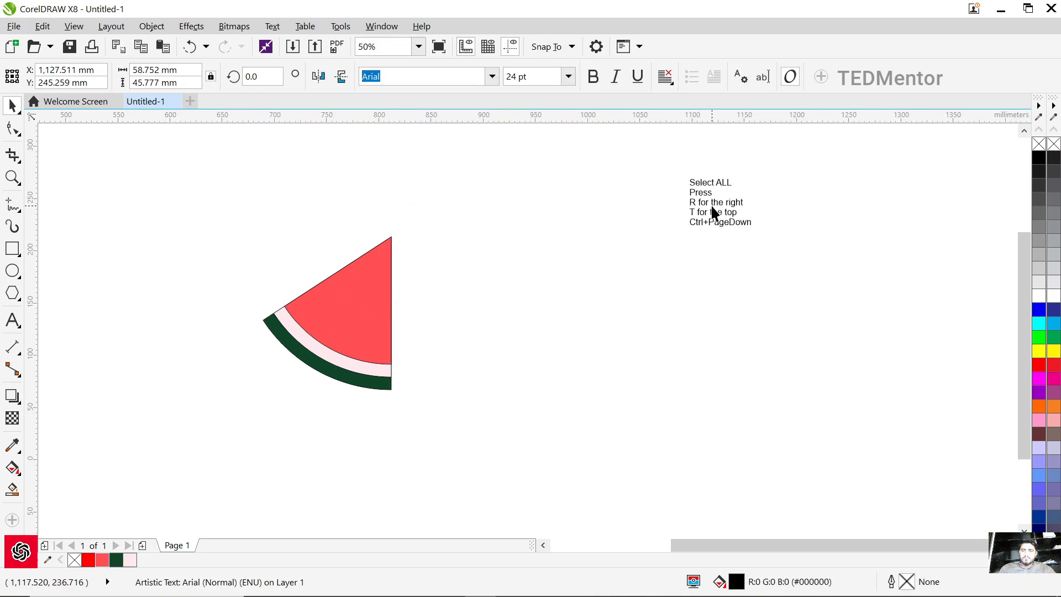
Add the line "Now copy the all object" to the end of the text note.
{"action": "key", "text": "Escape"}
{"action": "double_click", "coordinate": [752, 223]}
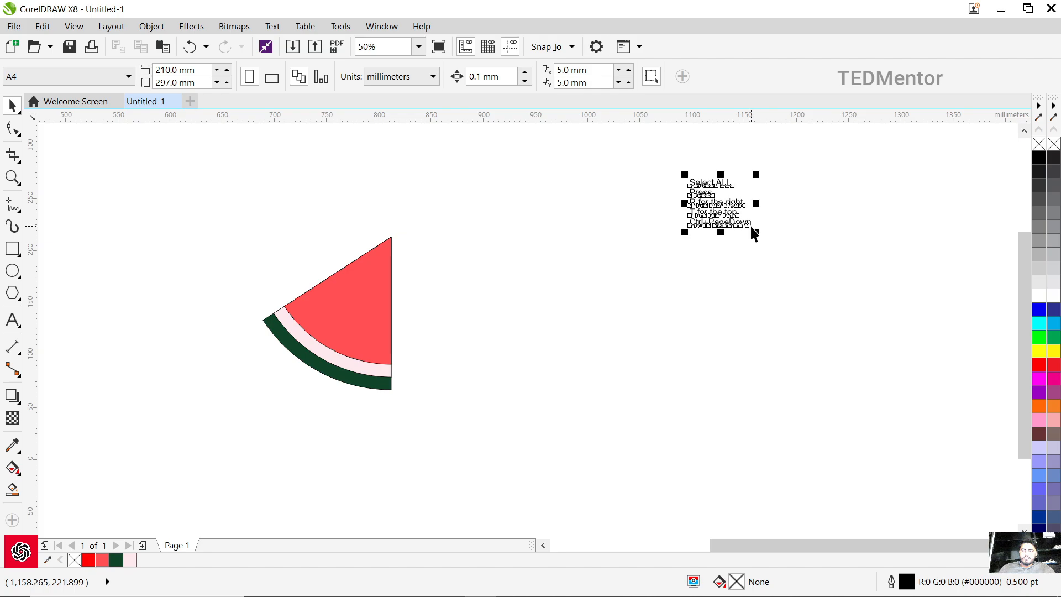
{"action": "key", "text": "Return"}
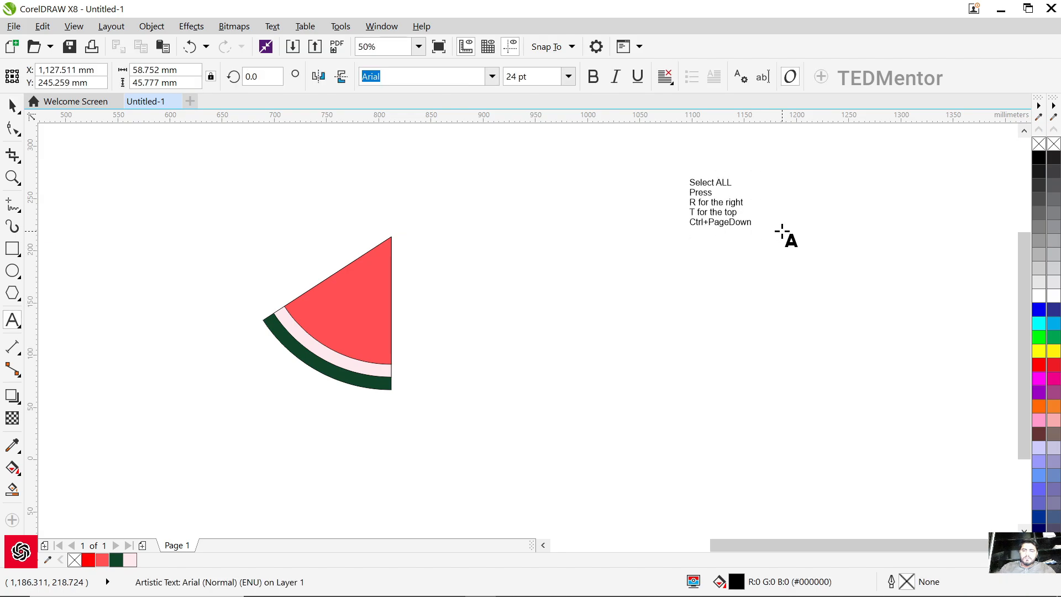
{"action": "key", "text": "BackSpace"}
{"action": "key", "text": "BackSpace"}
{"action": "key", "text": "ctrl+space"}
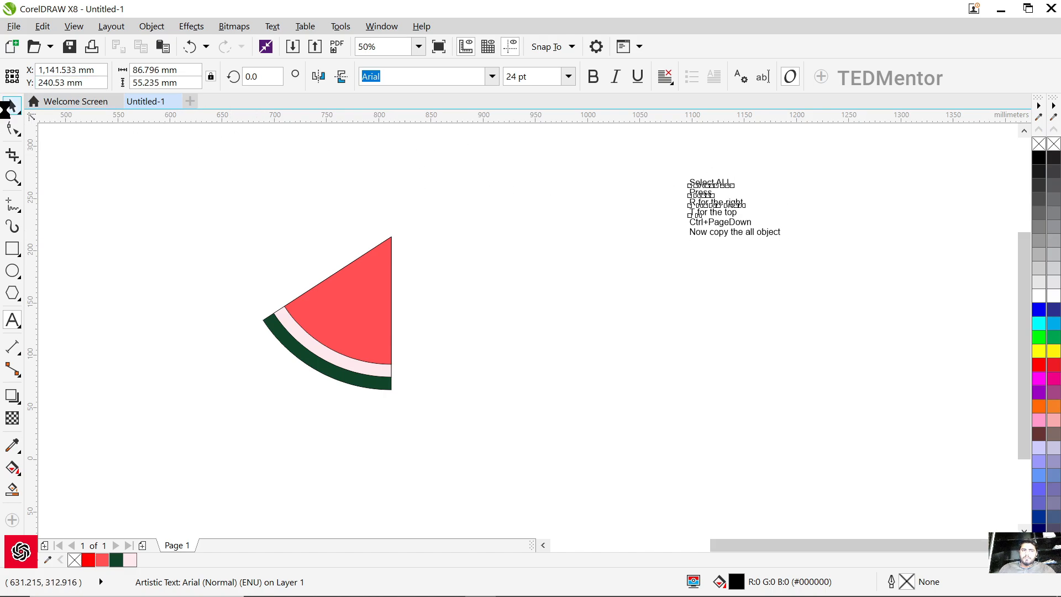
Create a horizontally mirrored copy of all three wedges across their straight right edge to complete the slice.
{"action": "left_click", "coordinate": [182, 189]}
{"action": "left_click_drag", "start_coordinate": [181, 184], "coordinate": [502, 424]}
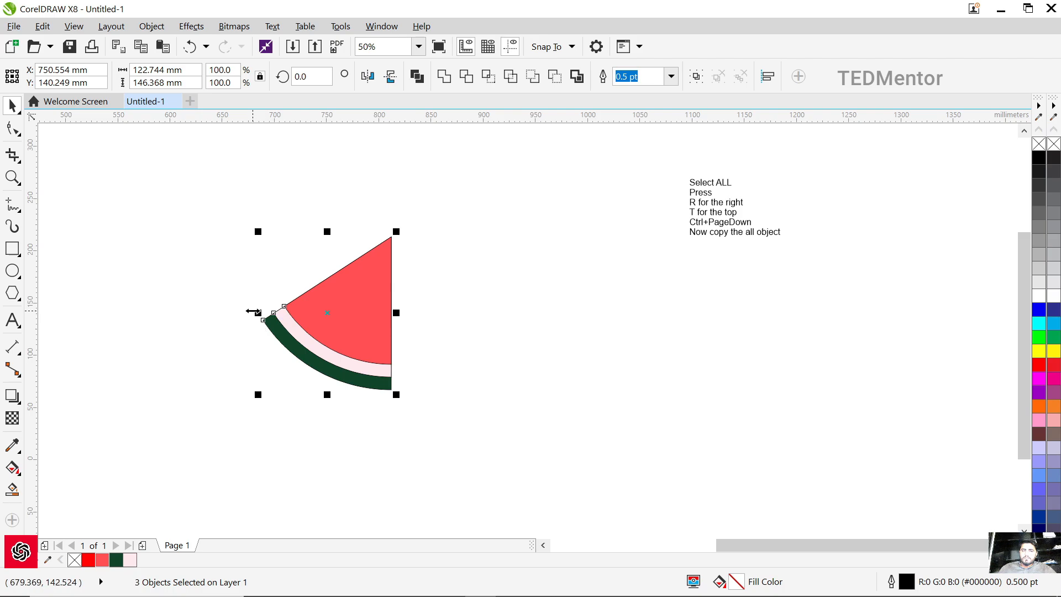
{"action": "left_click_drag", "start_coordinate": [258, 312], "coordinate": [409, 318]}
{"action": "left_click", "coordinate": [215, 184]}
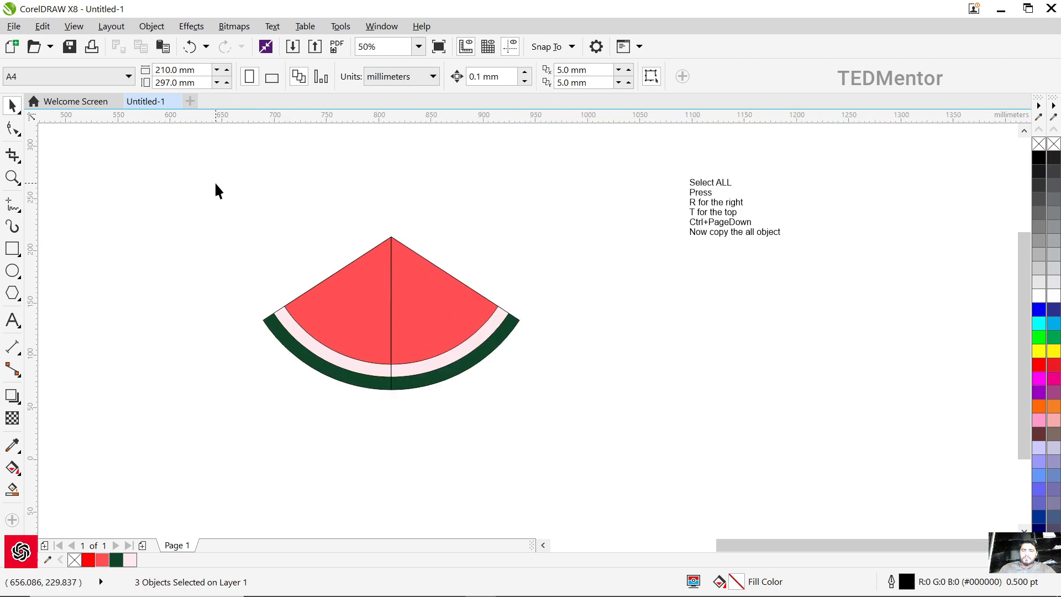
Remove the outlines from all six wedges of the slice.
{"action": "left_click_drag", "start_coordinate": [216, 184], "coordinate": [567, 425]}
{"action": "right_click", "coordinate": [1038, 144]}
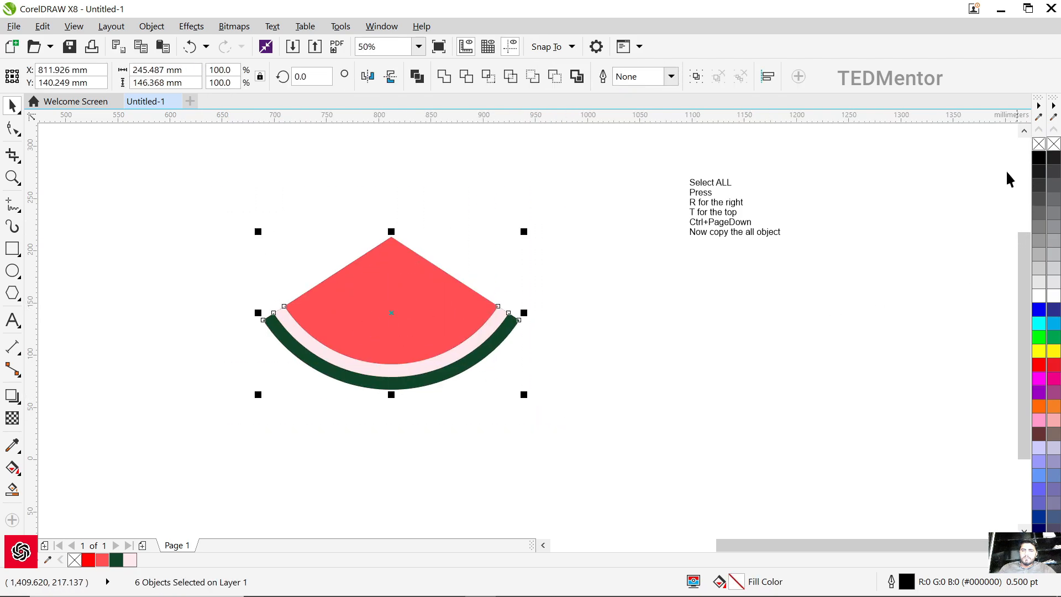
{"action": "left_click", "coordinate": [889, 234]}
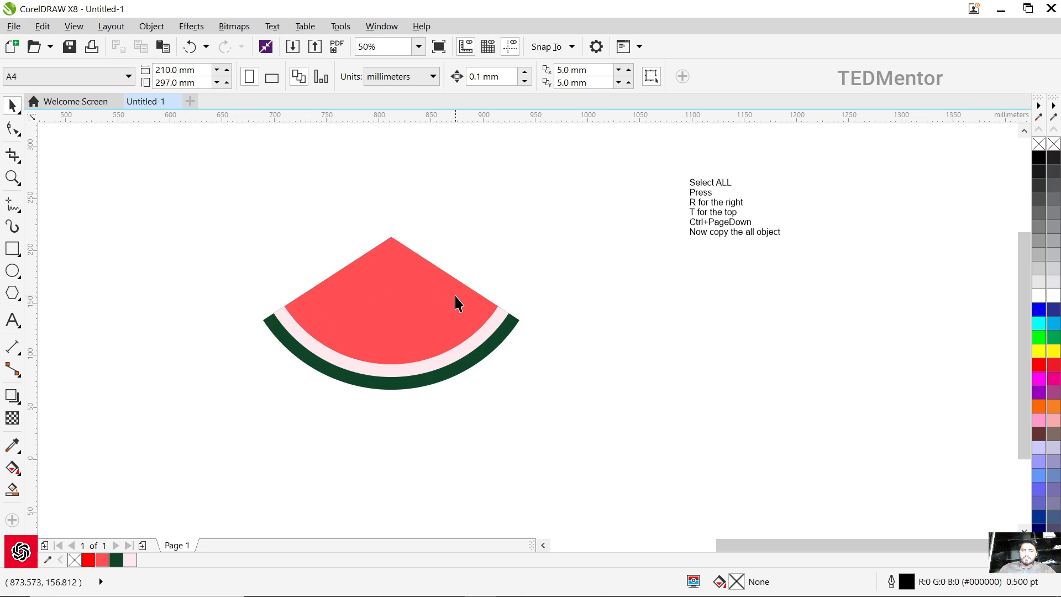
Add the line "we will change the one red color" to the end of the text note.
{"action": "double_click", "coordinate": [778, 231]}
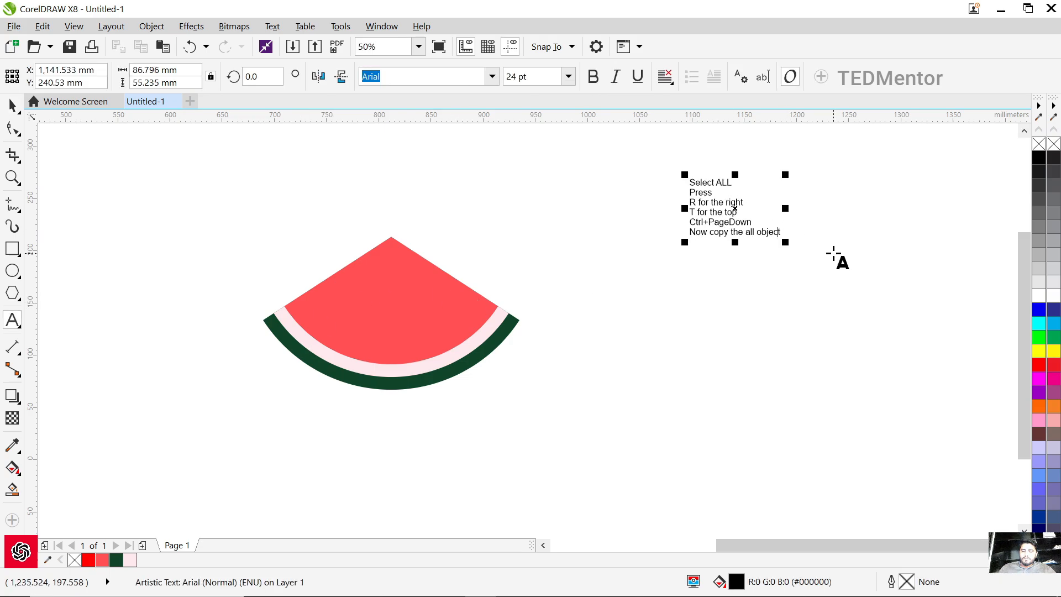
{"action": "key", "text": "Return"}
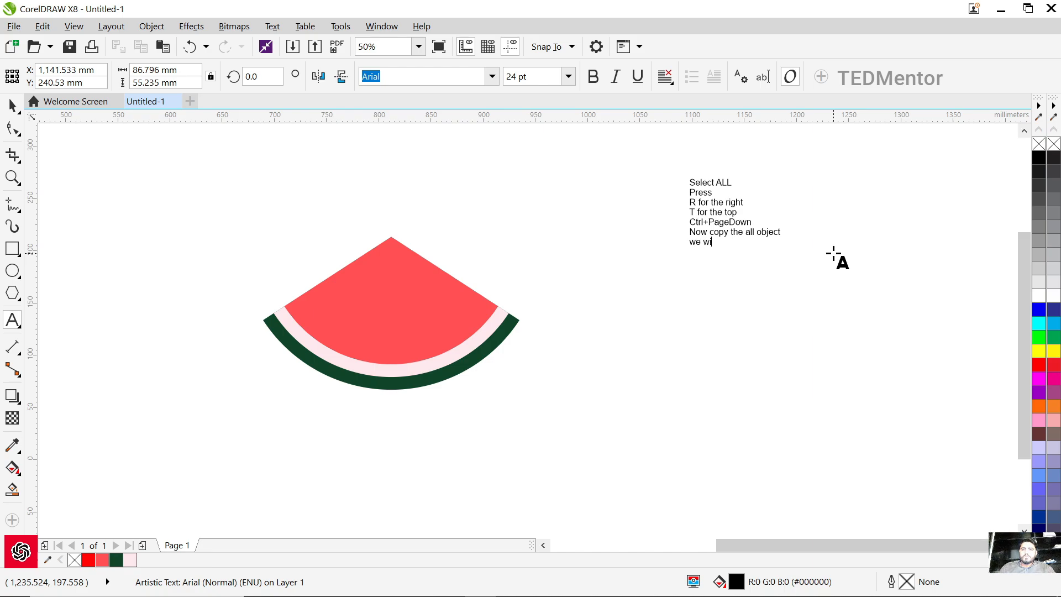
{"action": "type", "text": "we will change the one red color"}
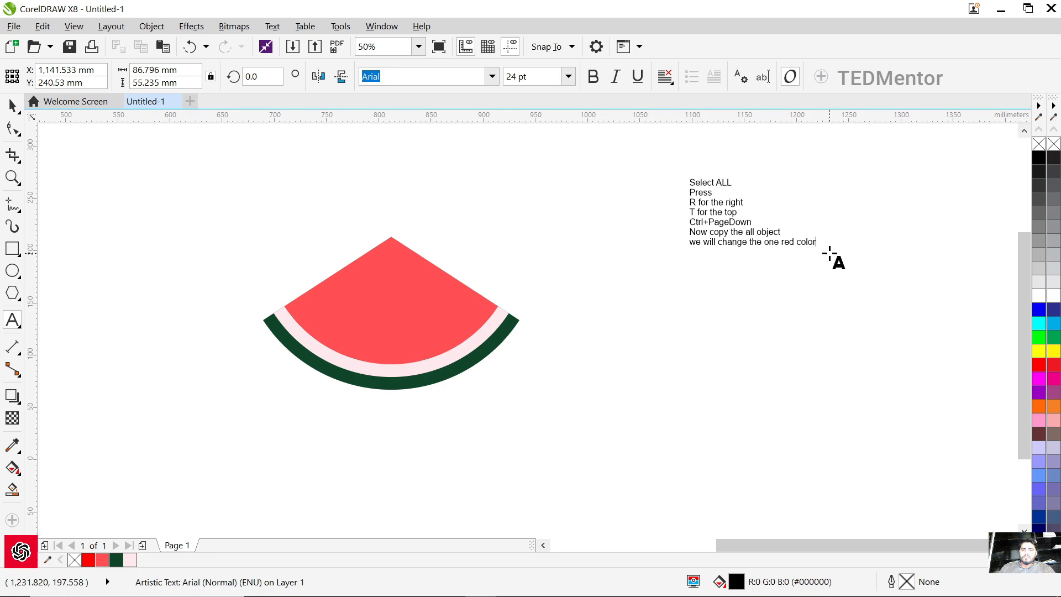
{"action": "left_click", "coordinate": [8, 109]}
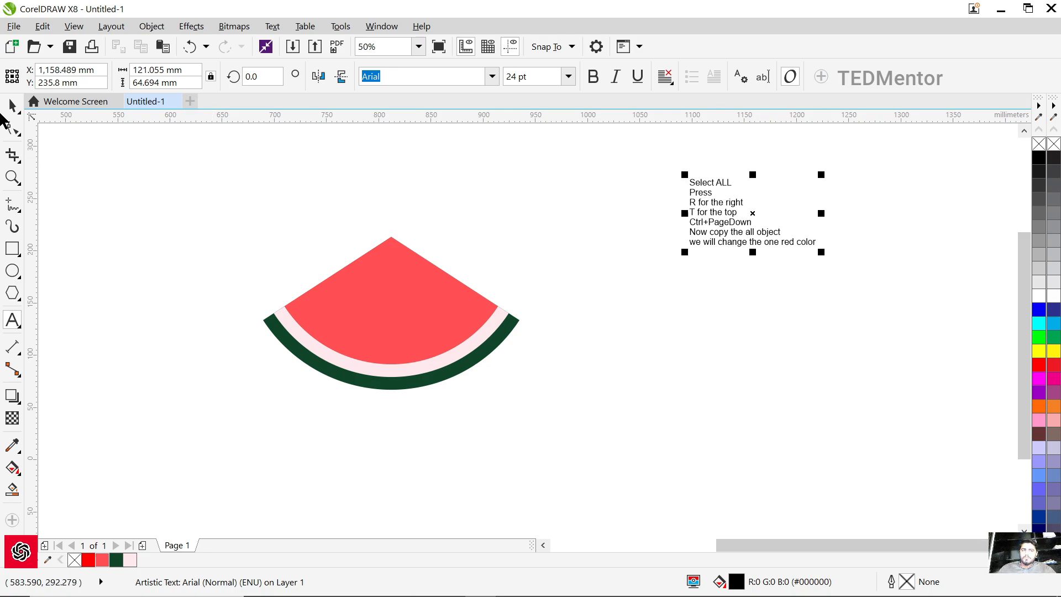
{"action": "left_click", "coordinate": [52, 126]}
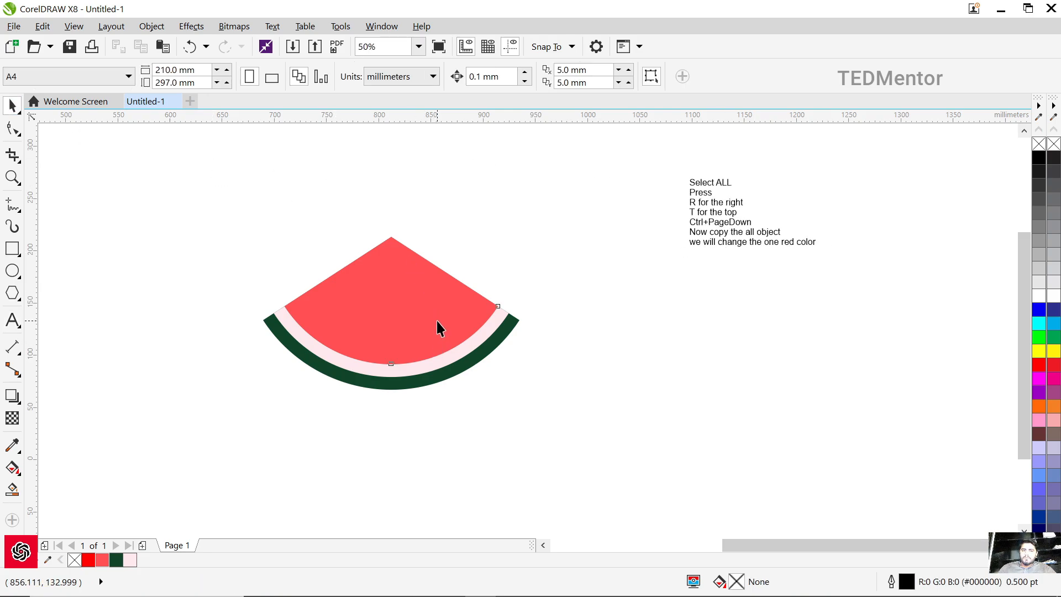
Fill the inner wedge of the slice's right half with bright red (#FF0201).
{"action": "left_click", "coordinate": [437, 320]}
{"action": "left_click", "coordinate": [88, 560]}
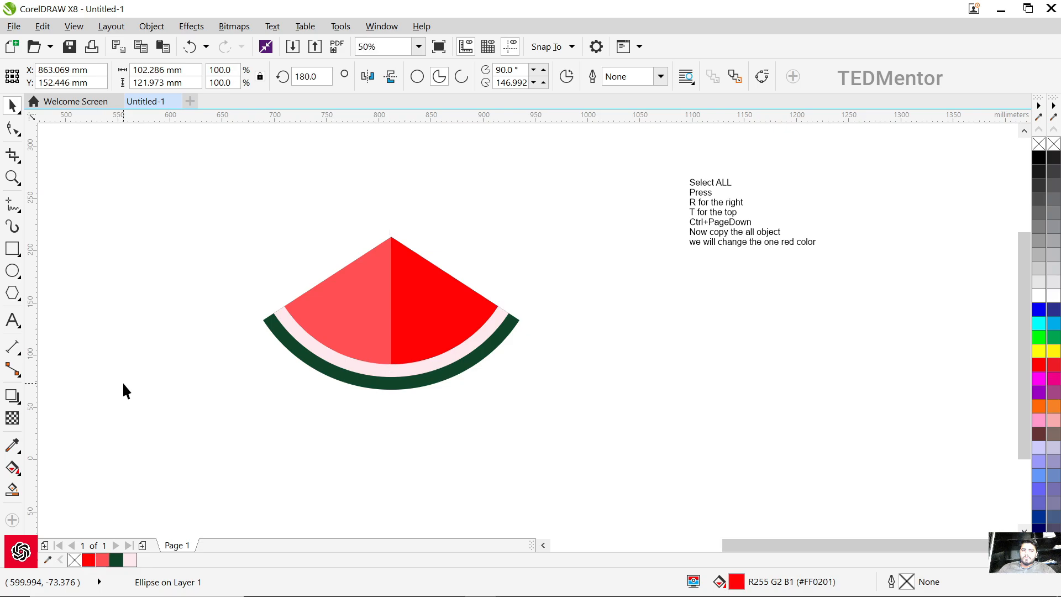
{"action": "left_click_drag", "start_coordinate": [157, 211], "coordinate": [607, 437]}
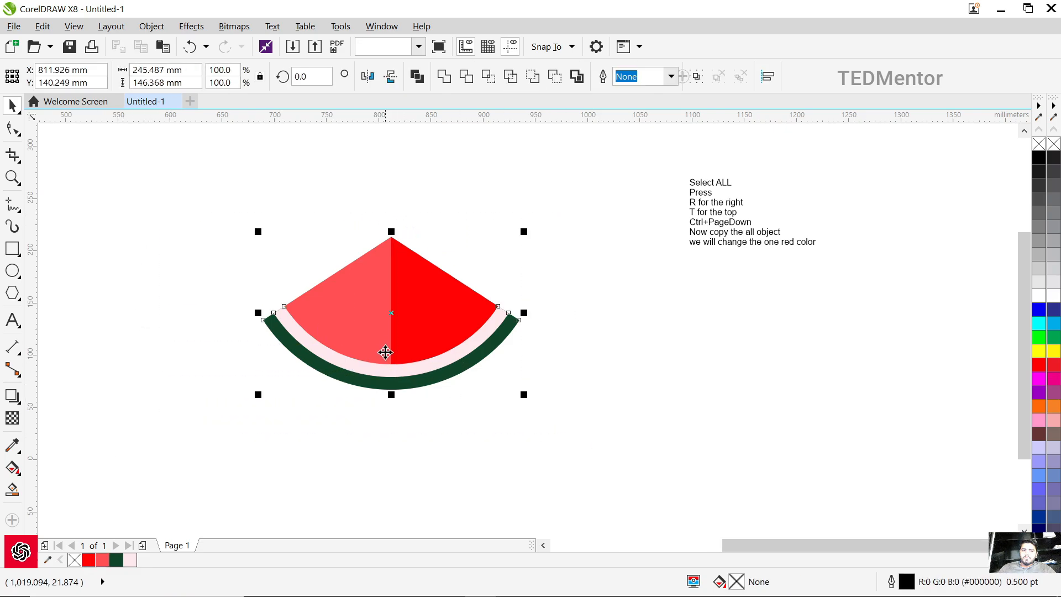
{"action": "scroll", "coordinate": [391, 309], "scroll_direction": "up", "scroll_amount": 2}
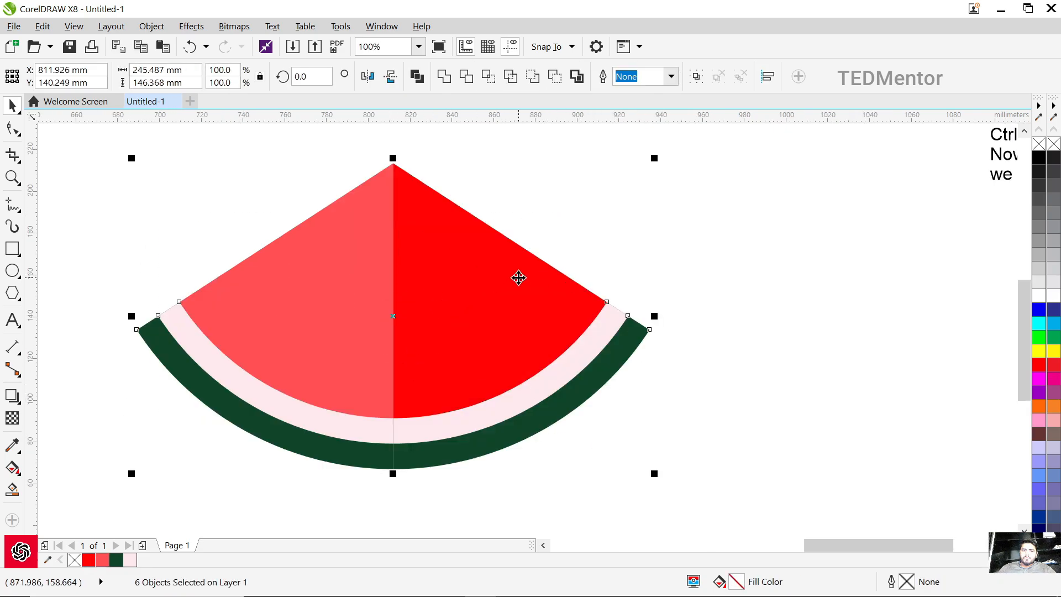
{"action": "scroll", "coordinate": [519, 278], "scroll_direction": "down", "scroll_amount": 2}
{"action": "left_click", "coordinate": [671, 303]}
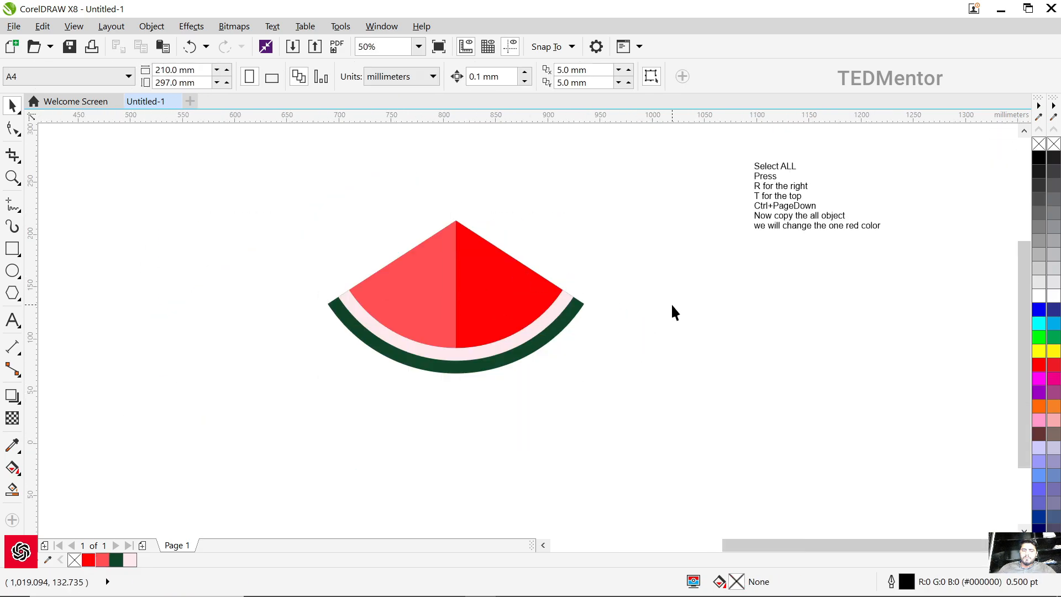
Draw a straight vertical two-node closed path about 94 mm tall with the Pen tool, left of the slice.
{"action": "left_click", "coordinate": [21, 206]}
{"action": "left_click", "coordinate": [54, 257]}
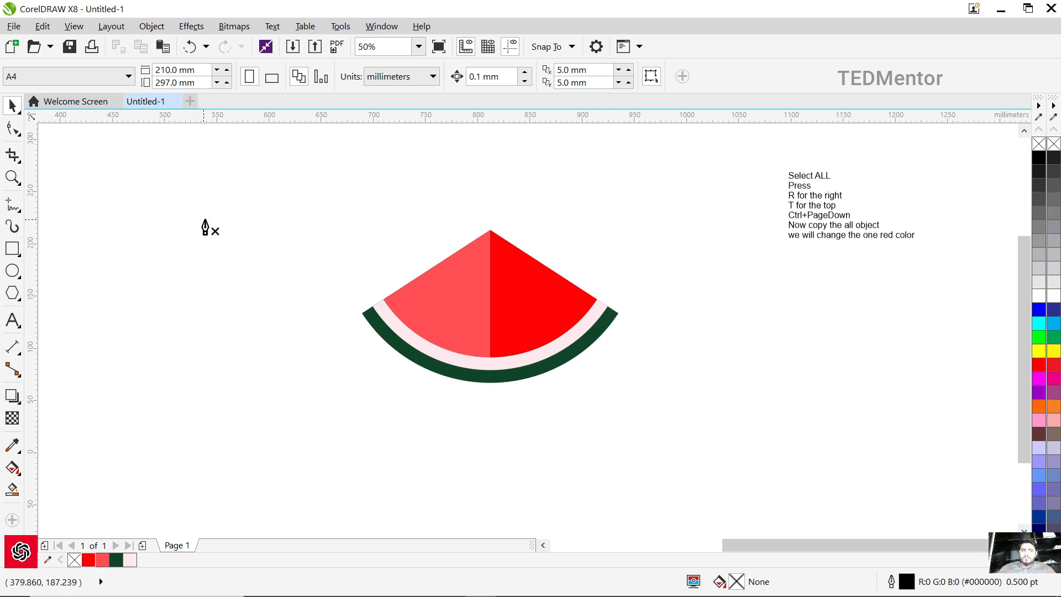
{"action": "left_click", "coordinate": [194, 288]}
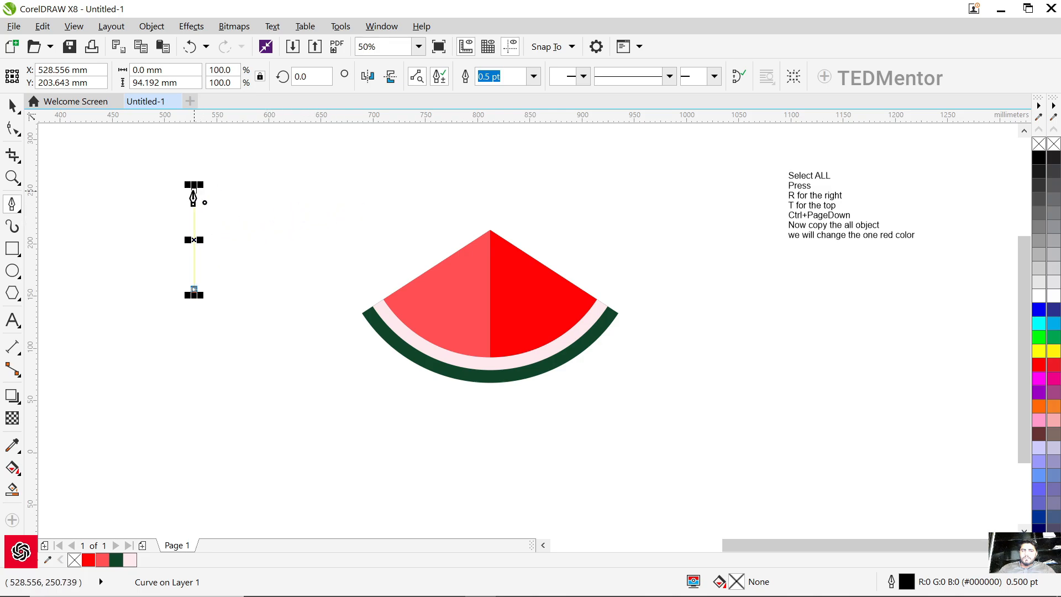
Convert both segments of the vertical path to curves and bend them outward into a seed shape about 36 mm wide.
{"action": "left_click", "coordinate": [12, 129]}
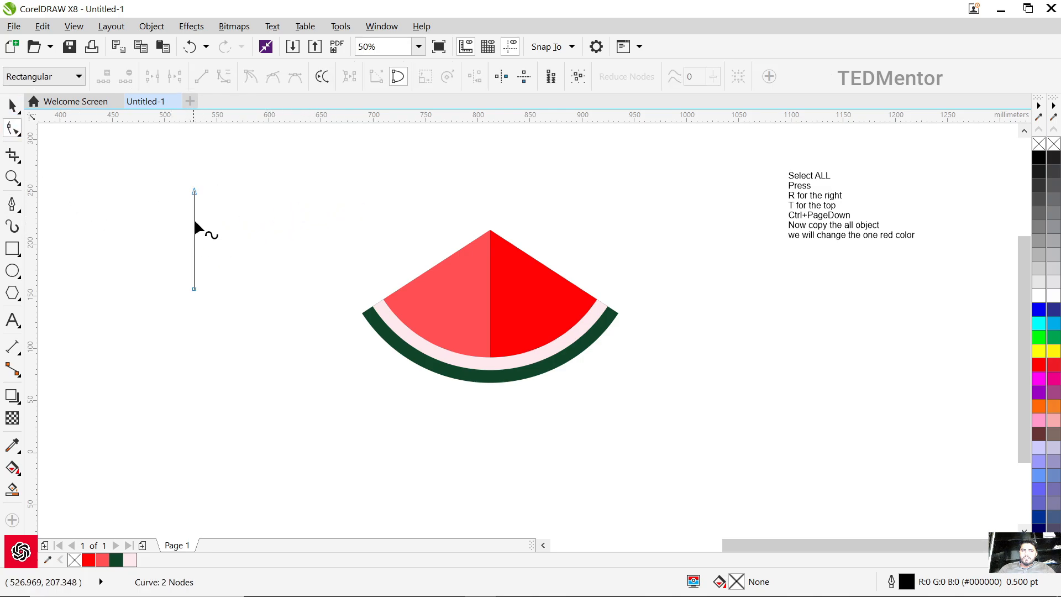
{"action": "scroll", "coordinate": [193, 236], "scroll_direction": "up", "scroll_amount": 2}
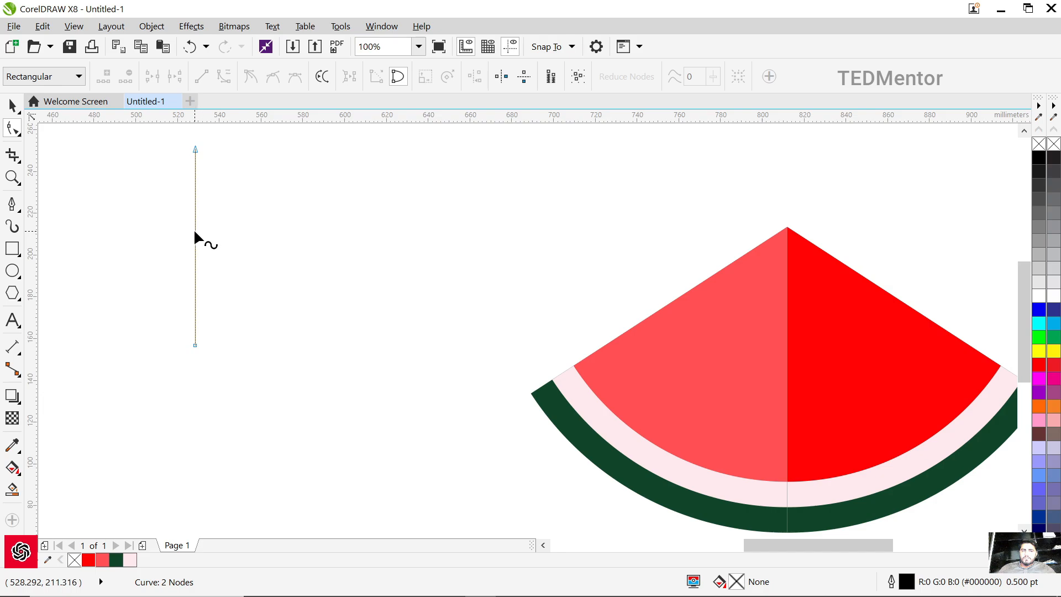
{"action": "right_click", "coordinate": [195, 236]}
{"action": "left_click", "coordinate": [244, 297]}
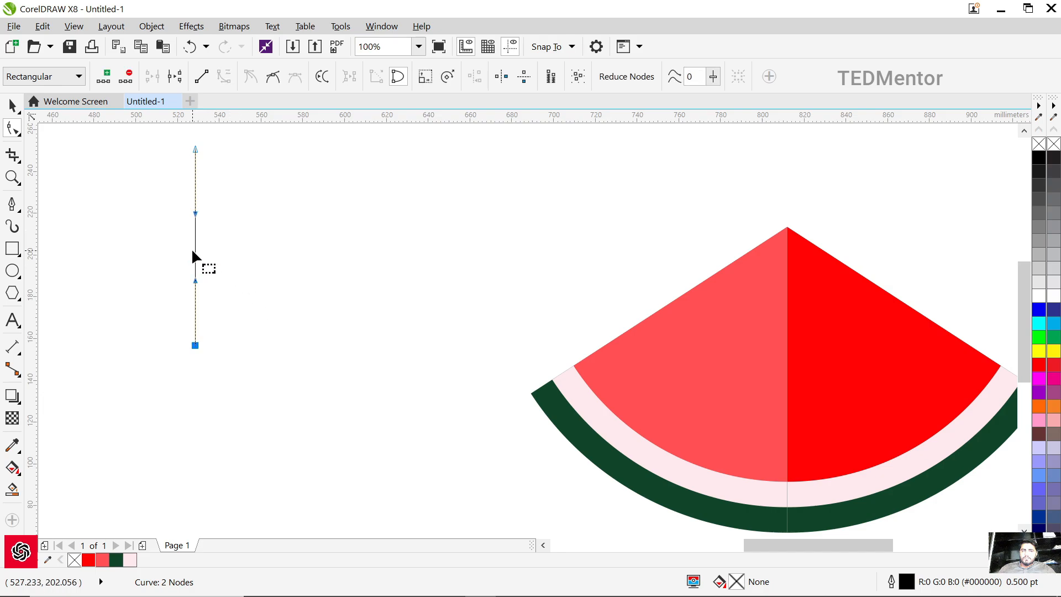
{"action": "left_click", "coordinate": [194, 250]}
{"action": "left_click_drag", "start_coordinate": [195, 252], "coordinate": [232, 252]}
{"action": "right_click", "coordinate": [194, 238]}
{"action": "left_click", "coordinate": [237, 303]}
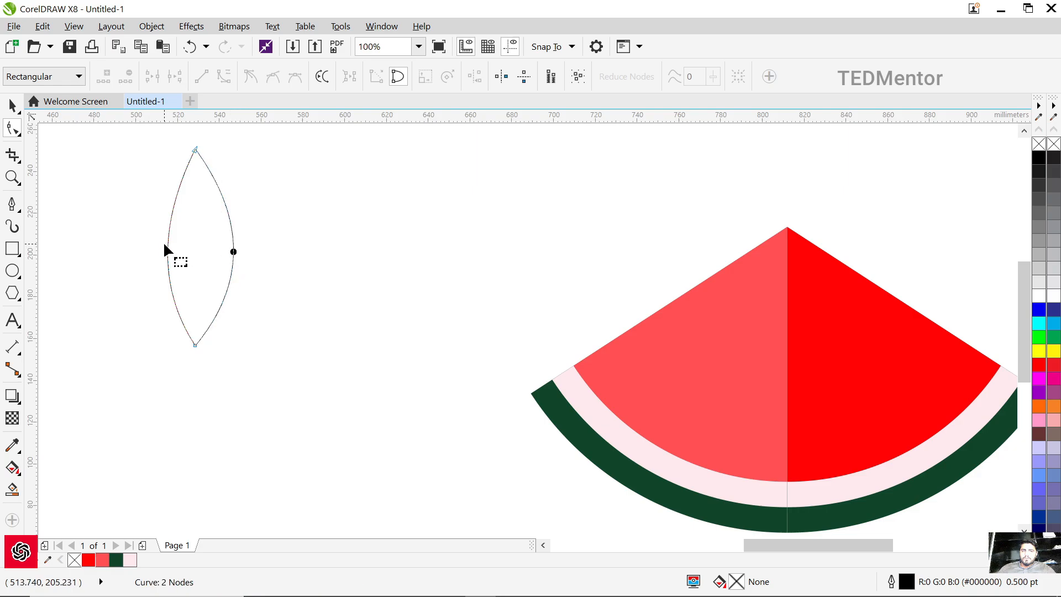
{"action": "left_click_drag", "start_coordinate": [166, 245], "coordinate": [158, 244]}
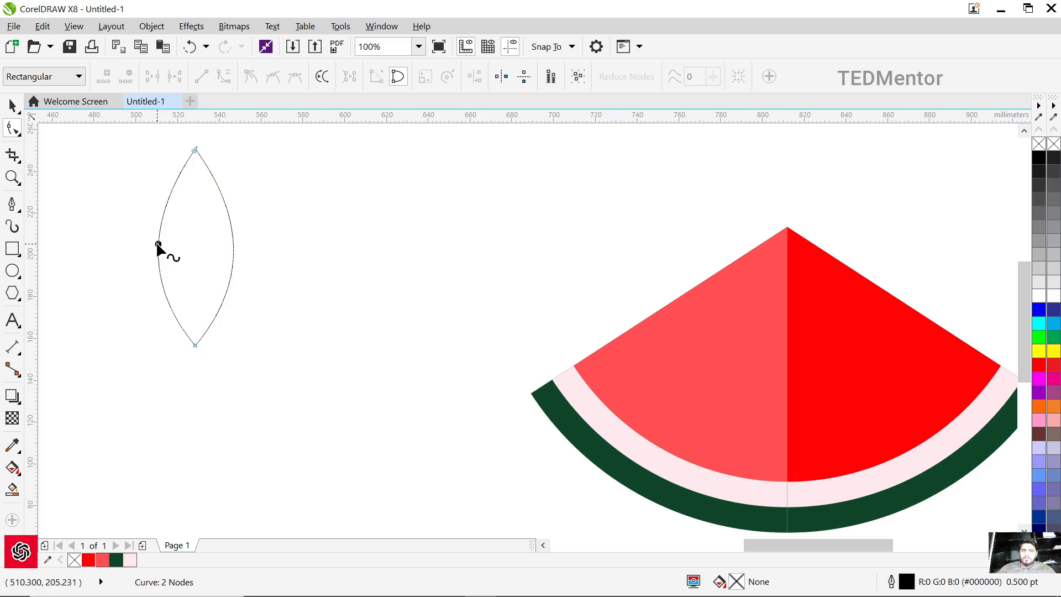
Fill the seed shape with dark green (#104529) and remove its outline.
{"action": "left_click", "coordinate": [12, 105]}
{"action": "left_click", "coordinate": [117, 558]}
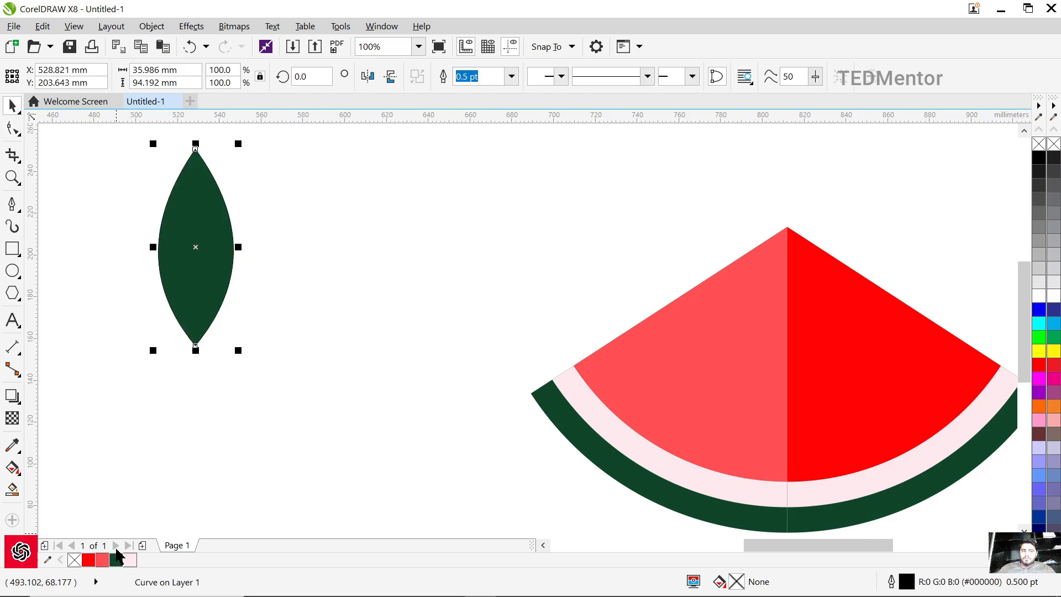
{"action": "right_click", "coordinate": [1039, 144]}
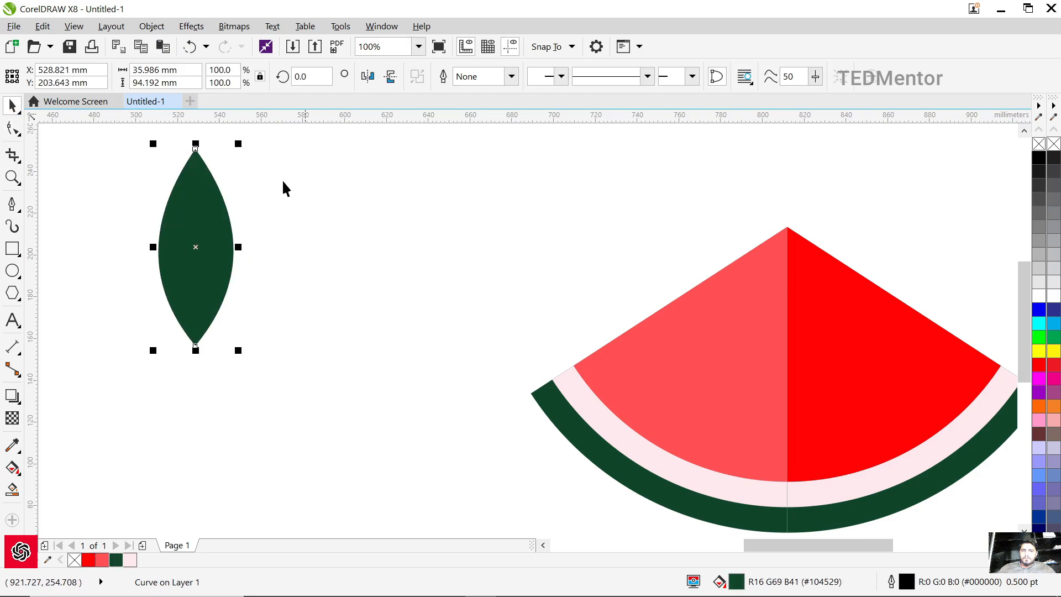
Scale the seed down to about 10.4 × 27.3 mm and place it on the slice's light red half.
{"action": "left_click_drag", "start_coordinate": [239, 144], "coordinate": [436, 324]}
{"action": "scroll", "coordinate": [189, 281], "scroll_direction": "down", "scroll_amount": 2}
{"action": "scroll", "coordinate": [436, 324], "scroll_direction": "up", "scroll_amount": 2}
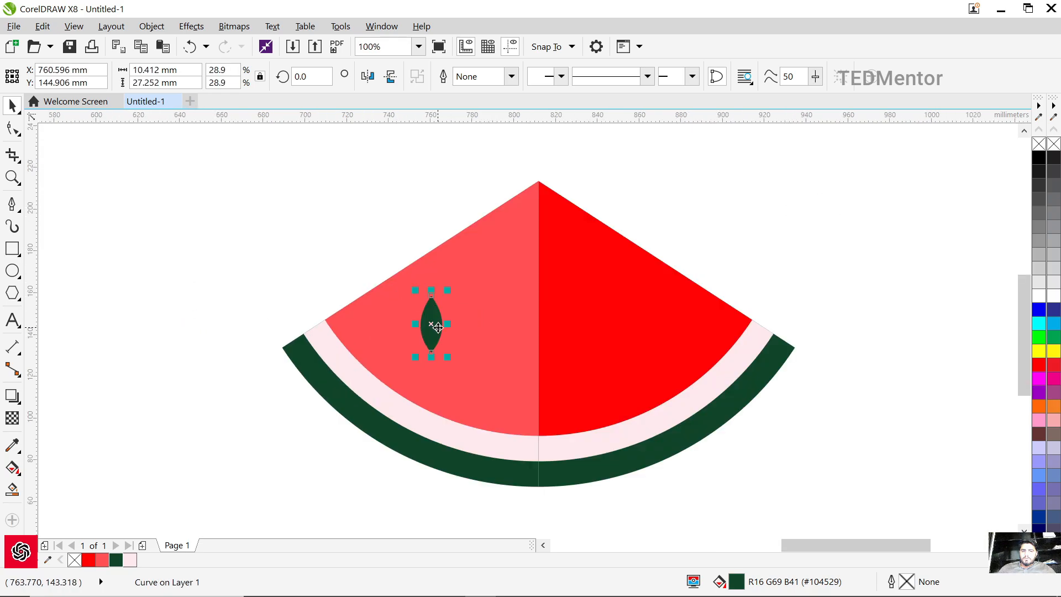
{"action": "scroll", "coordinate": [427, 296], "scroll_direction": "up", "scroll_amount": 2}
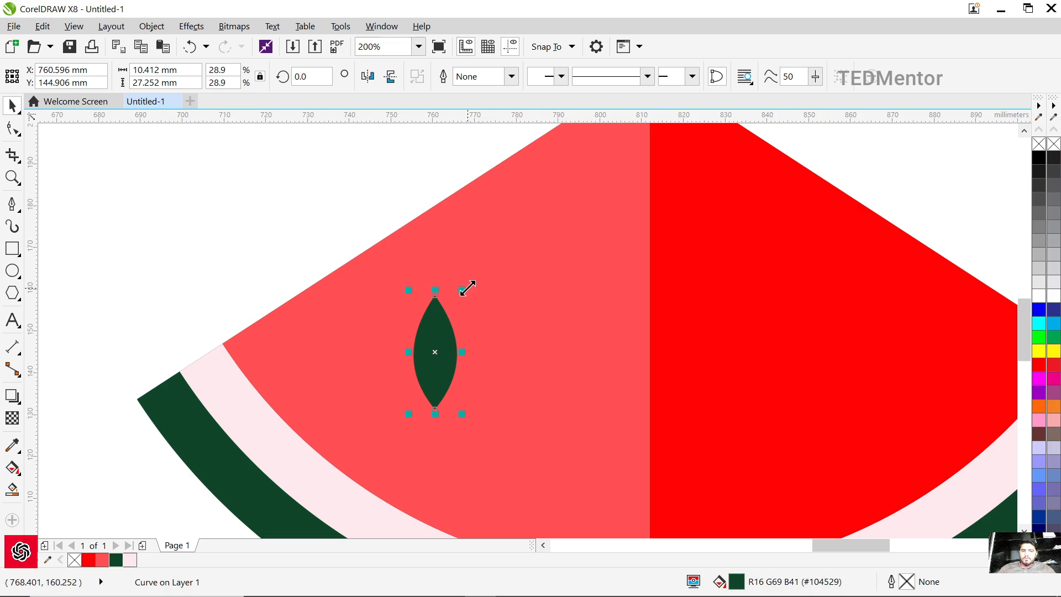
Scale the seed down to about 8.1 × 21.1 mm and place copies at the slice's lower centre and on its bright red half.
{"action": "left_click_drag", "start_coordinate": [467, 284], "coordinate": [448, 310]}
{"action": "left_click_drag", "start_coordinate": [429, 357], "coordinate": [658, 304]}
{"action": "scroll", "coordinate": [446, 295], "scroll_direction": "down", "scroll_amount": 2}
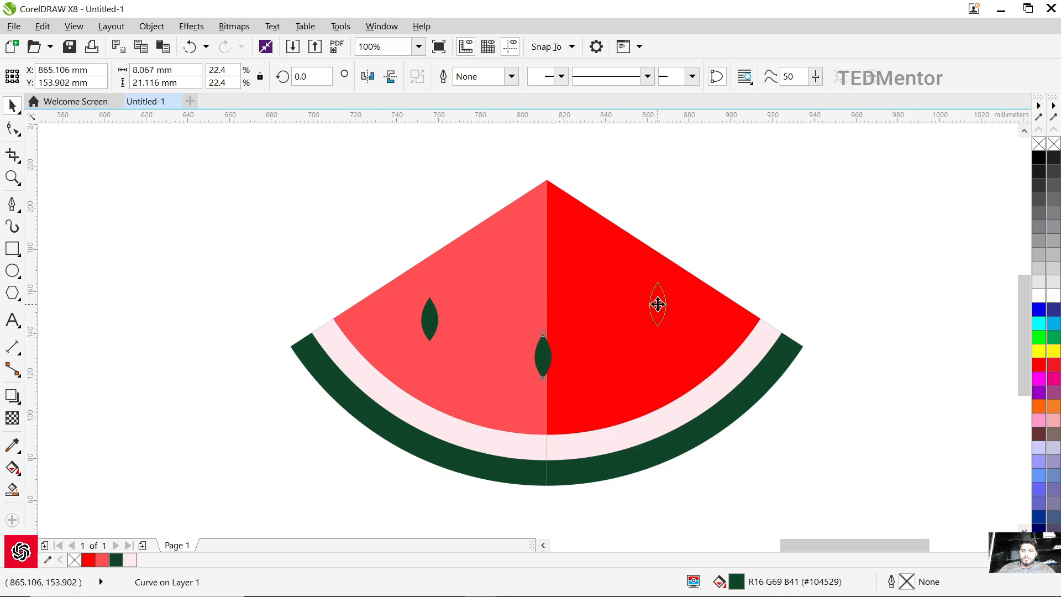
{"action": "left_click", "coordinate": [673, 197]}
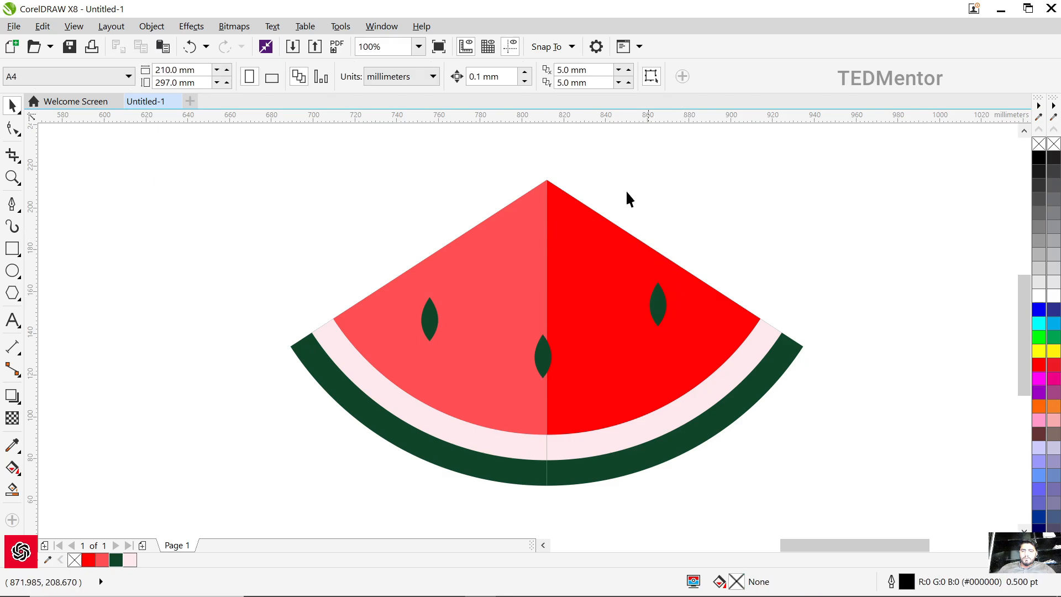
Move the notes text closer to the slice and replace all of its wording with "Final Result".
{"action": "scroll", "coordinate": [619, 196], "scroll_direction": "down", "scroll_amount": 2}
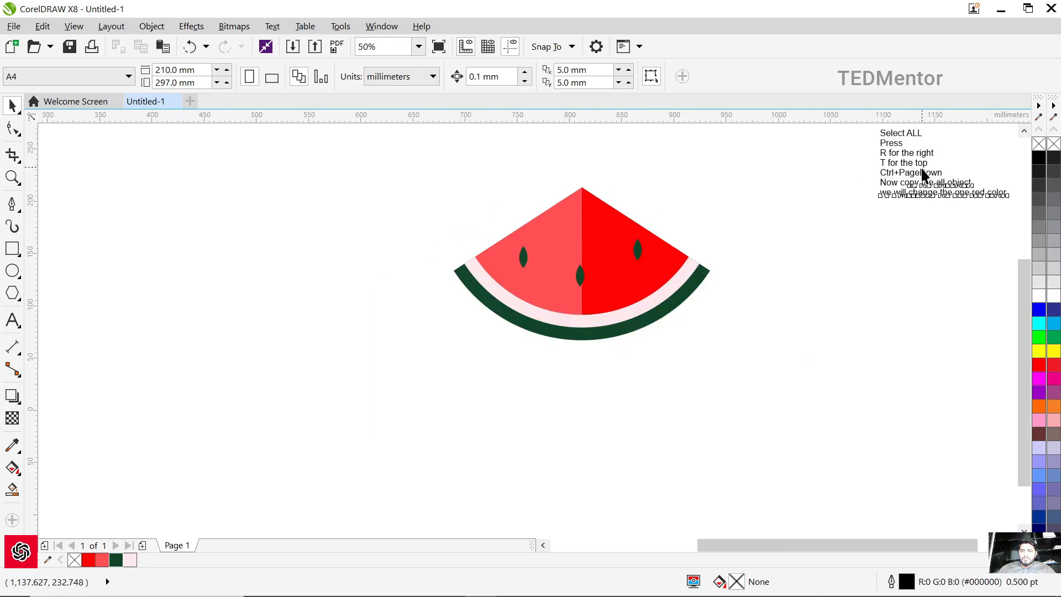
{"action": "left_click_drag", "start_coordinate": [924, 174], "coordinate": [837, 226]}
{"action": "double_click", "coordinate": [837, 226]}
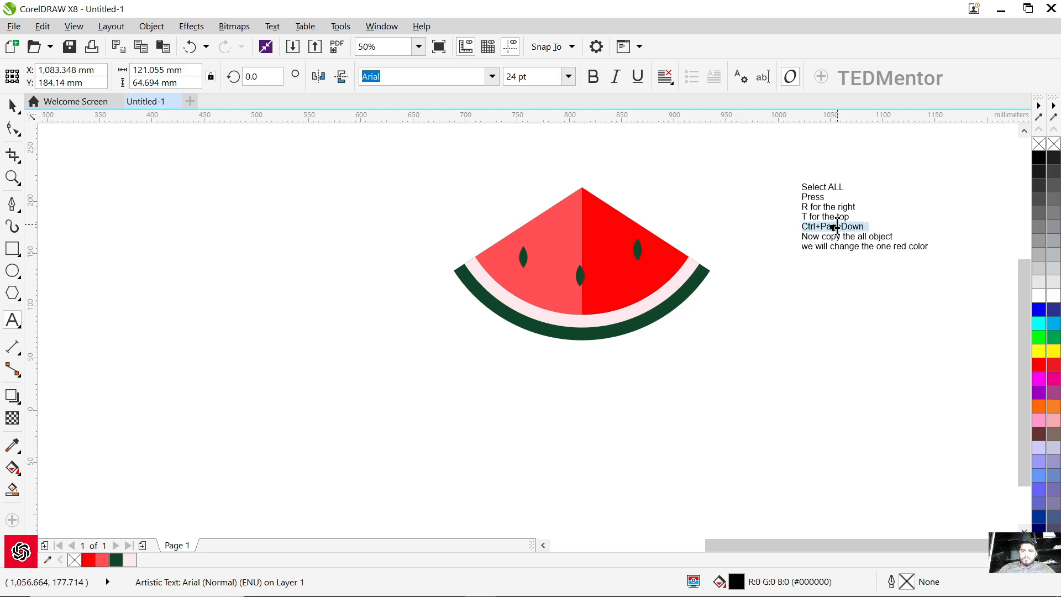
{"action": "key", "text": "ctrl+a"}
{"action": "type", "text": "F"}
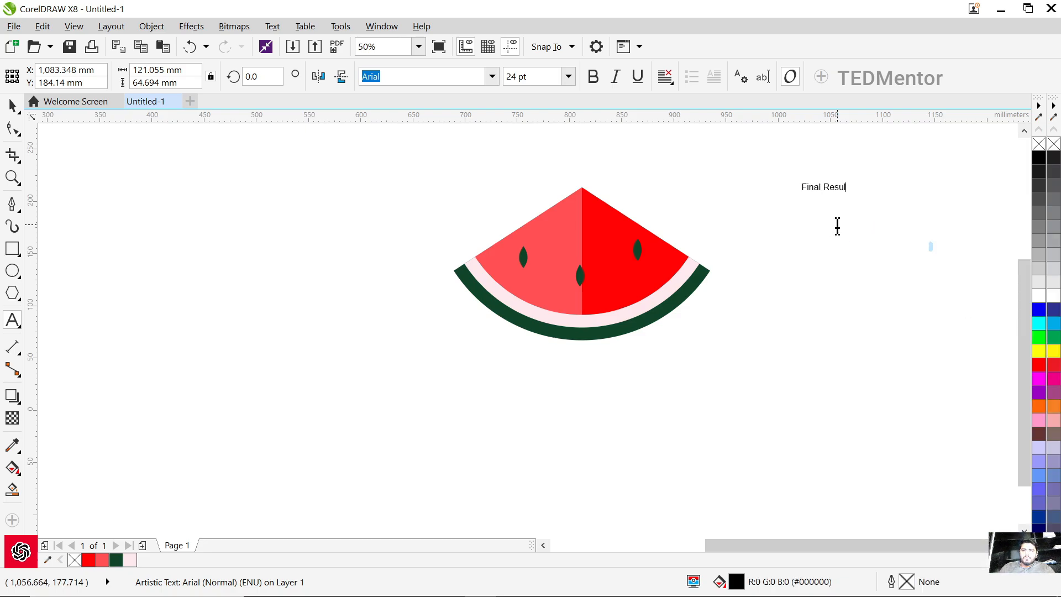
{"action": "type", "text": "inal Result"}
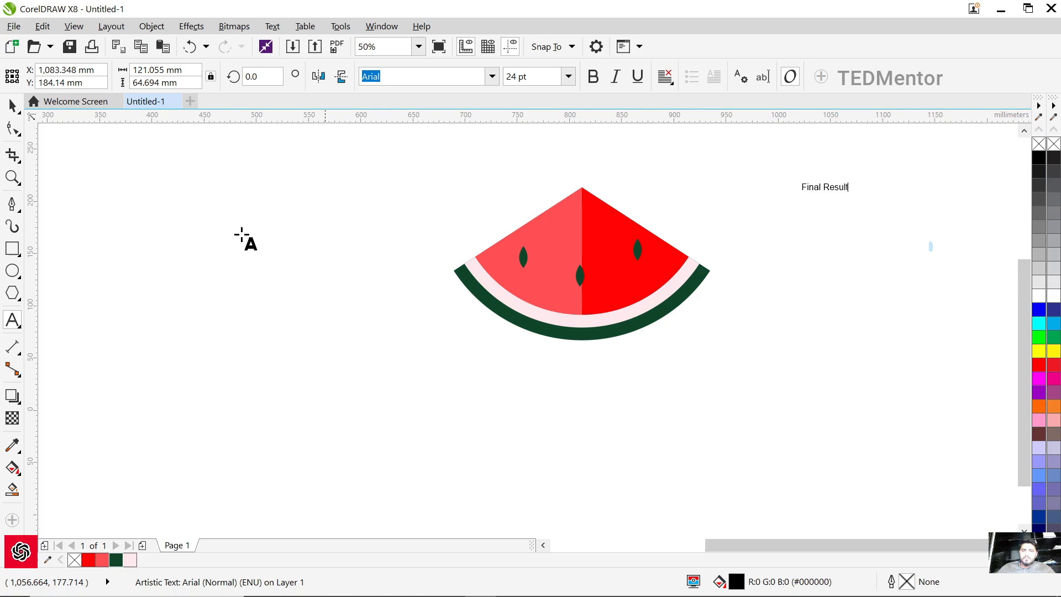
{"action": "left_click", "coordinate": [12, 105]}
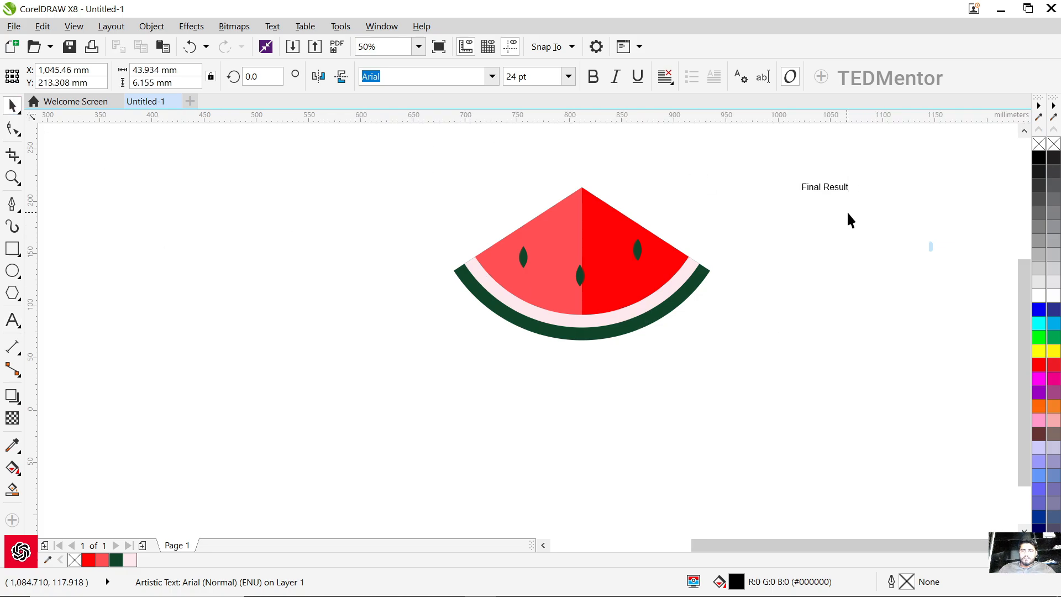
Enlarge the "Final Result" text beside the slice.
{"action": "left_click", "coordinate": [846, 211]}
{"action": "left_click", "coordinate": [834, 189]}
{"action": "left_click_drag", "start_coordinate": [856, 194], "coordinate": [917, 205]}
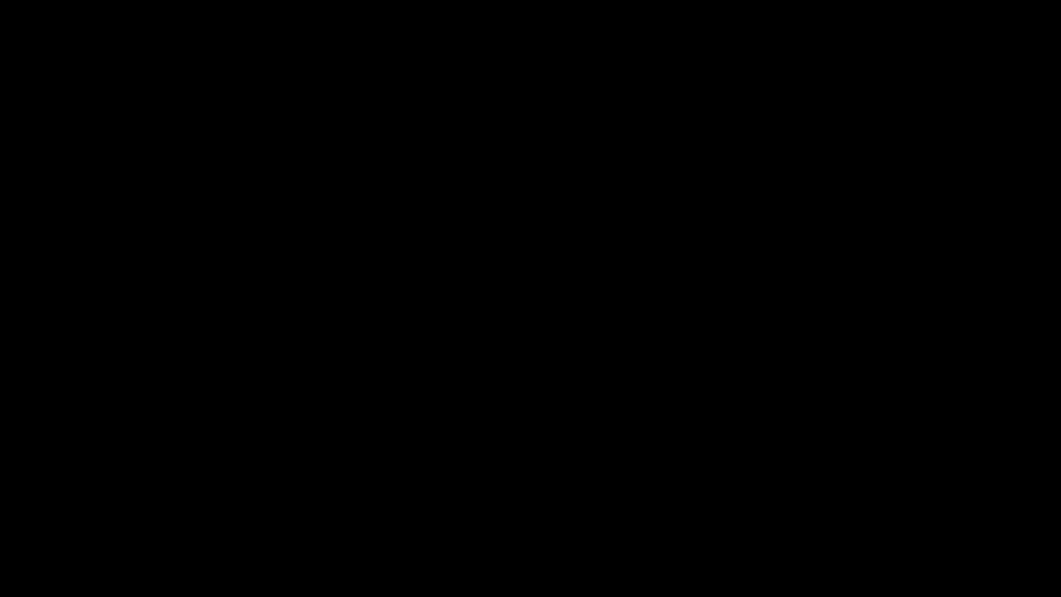